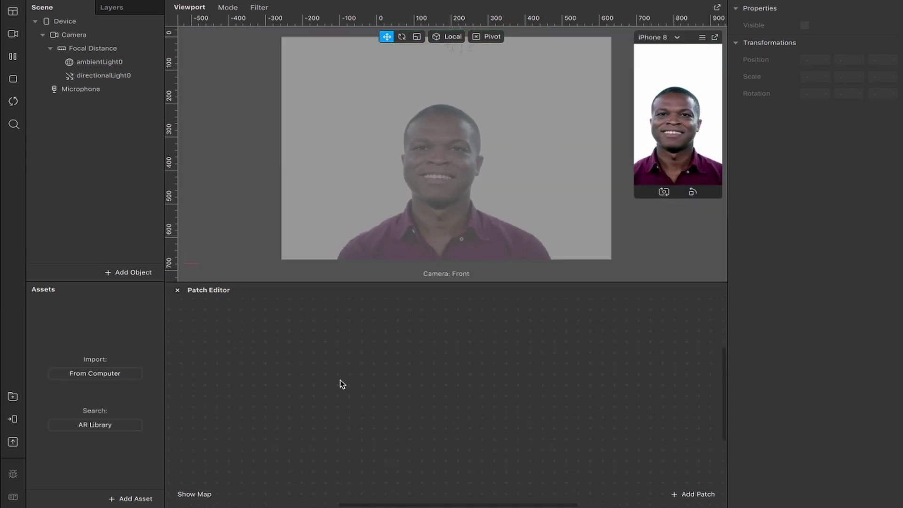
Step: Add a rectangle and size it to 100% relative width and height to fill the canvas
click(148, 272)
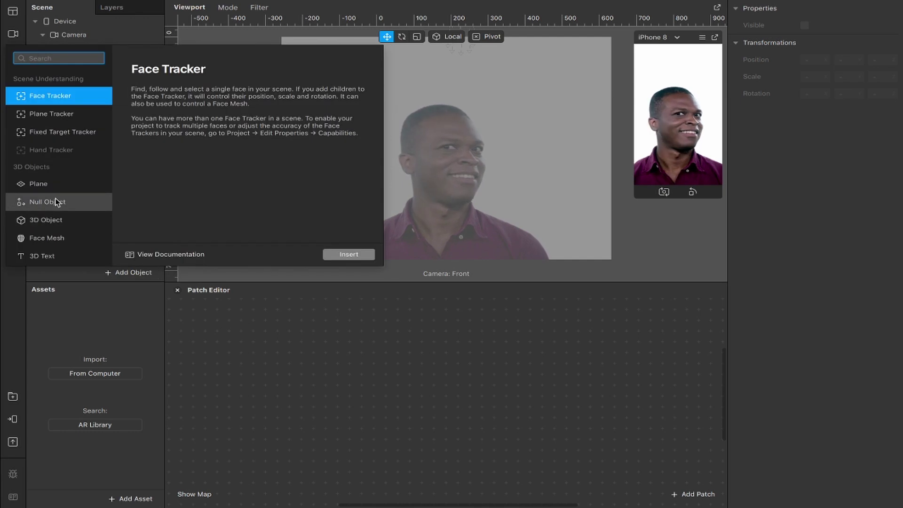
scroll(55, 202, down, 5)
click(46, 210)
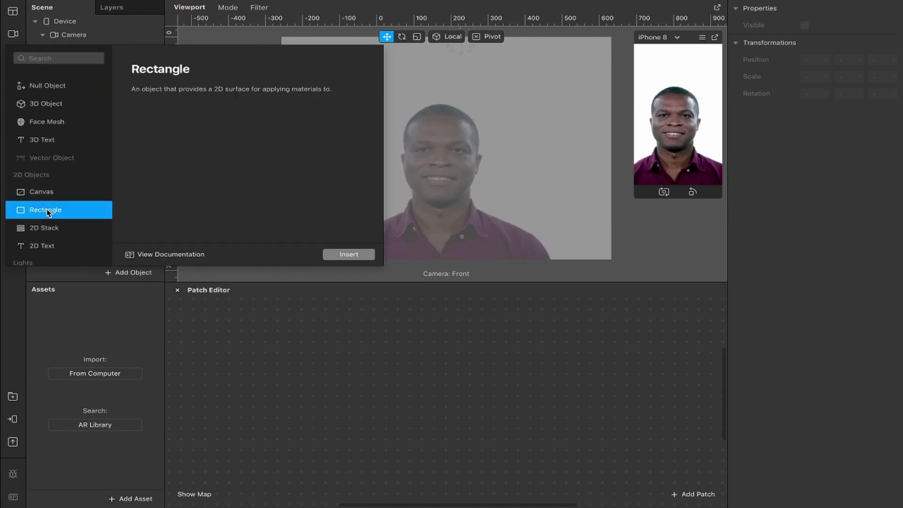
double_click(46, 210)
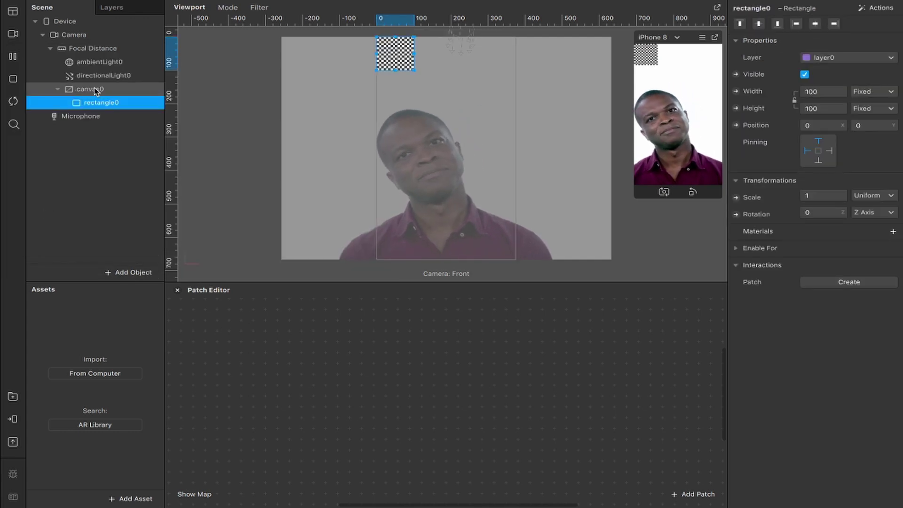
click(815, 108)
click(823, 125)
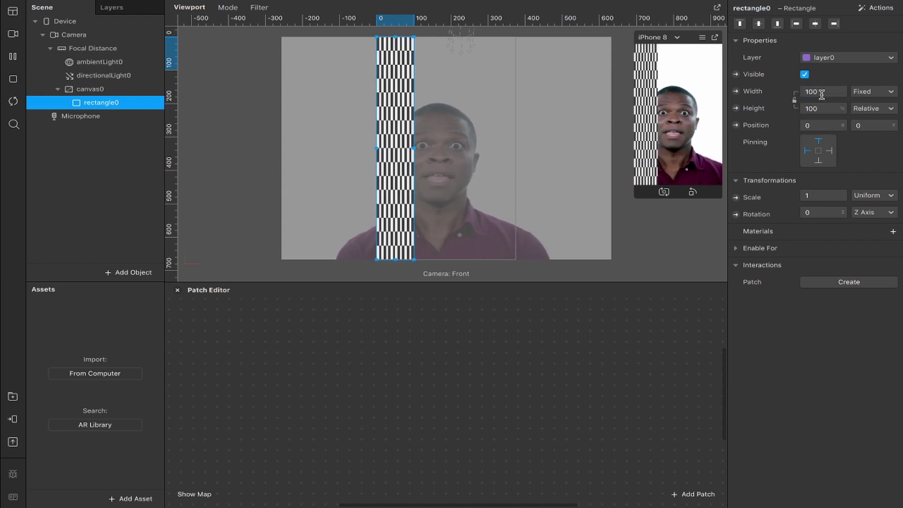
click(822, 94)
click(823, 111)
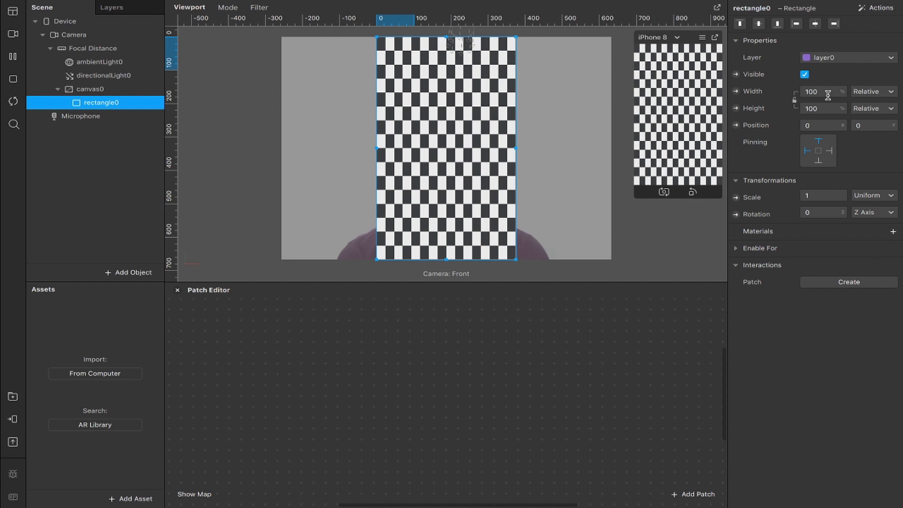
Step: Give the rectangle a new material, then name the rectangle 'water' and the material 'water mat'
click(893, 232)
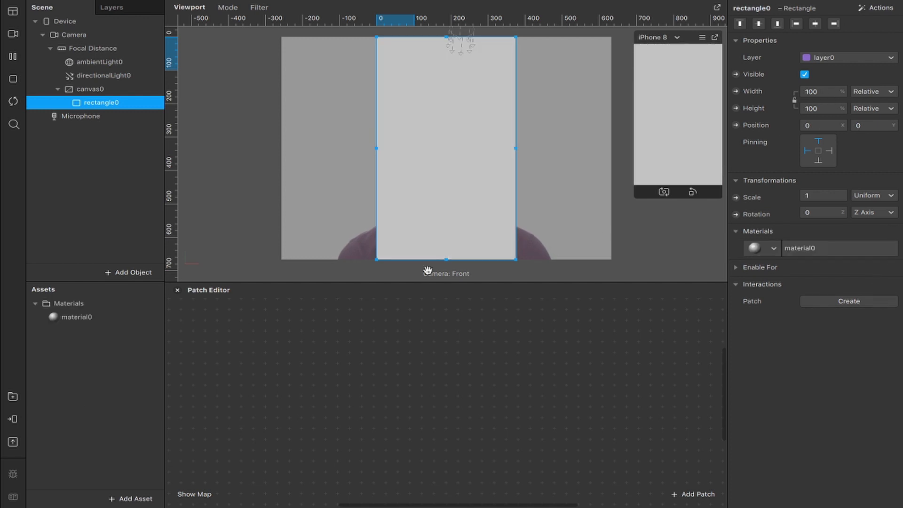
double_click(105, 104)
text(water)
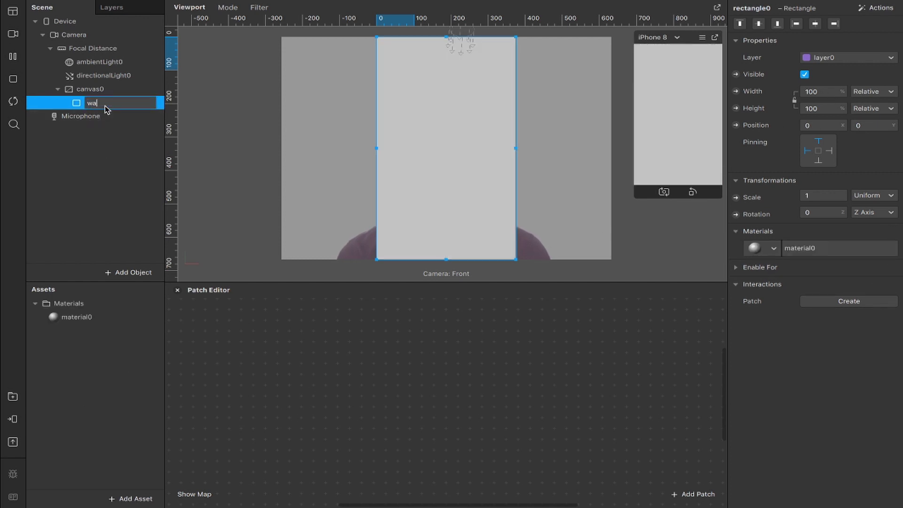
key(Return)
double_click(88, 318)
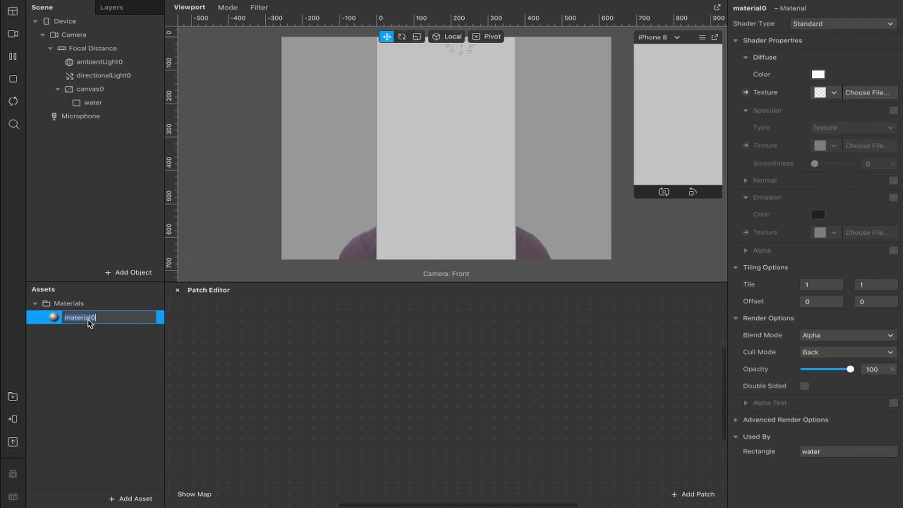
text(water mat)
key(Return)
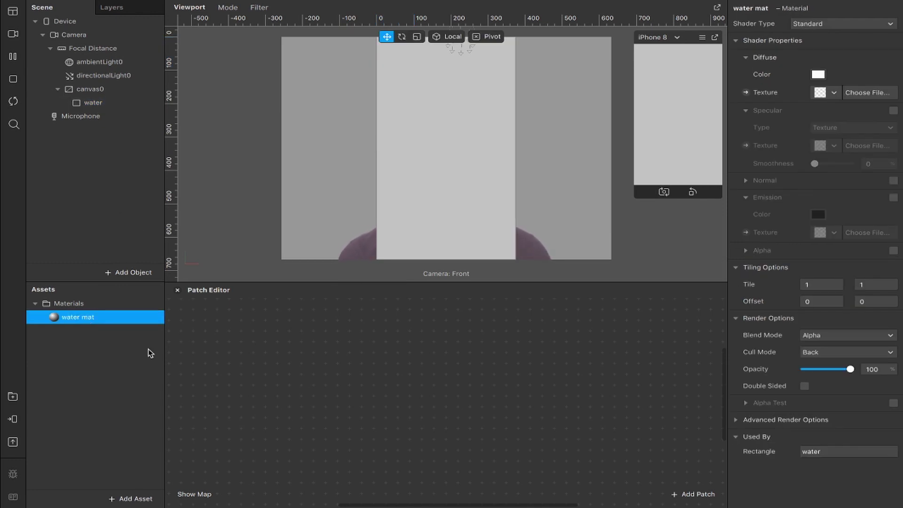
Step: Find the Ripple patch in the AR Library's Patch Assets and import it
click(18, 395)
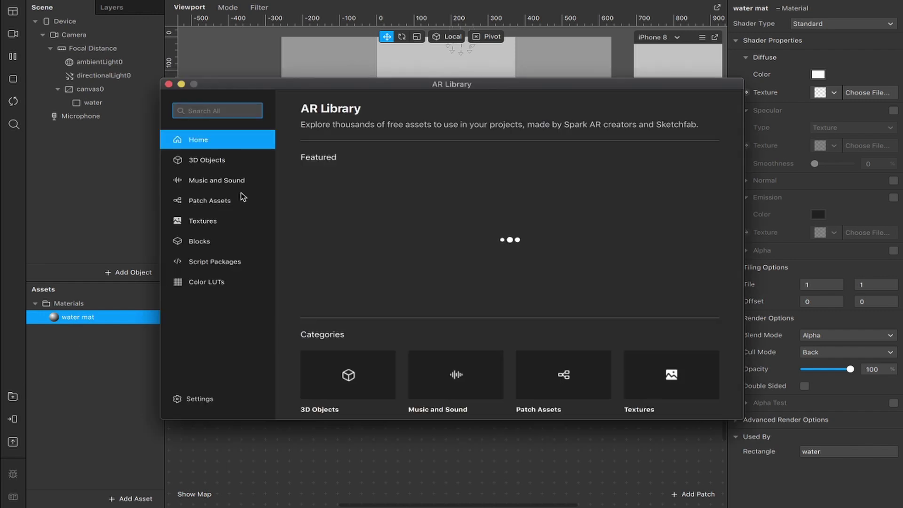
click(222, 200)
click(223, 111)
text(r)
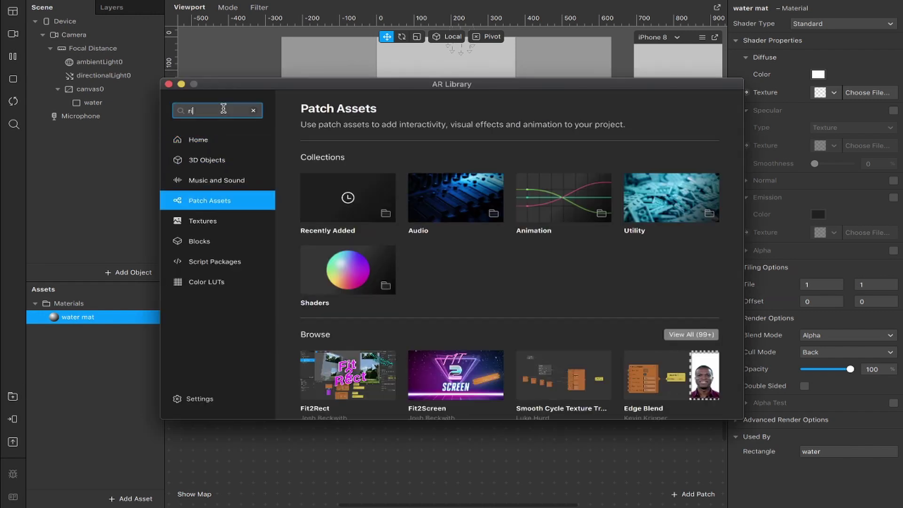
text(ipple)
key(Return)
click(344, 167)
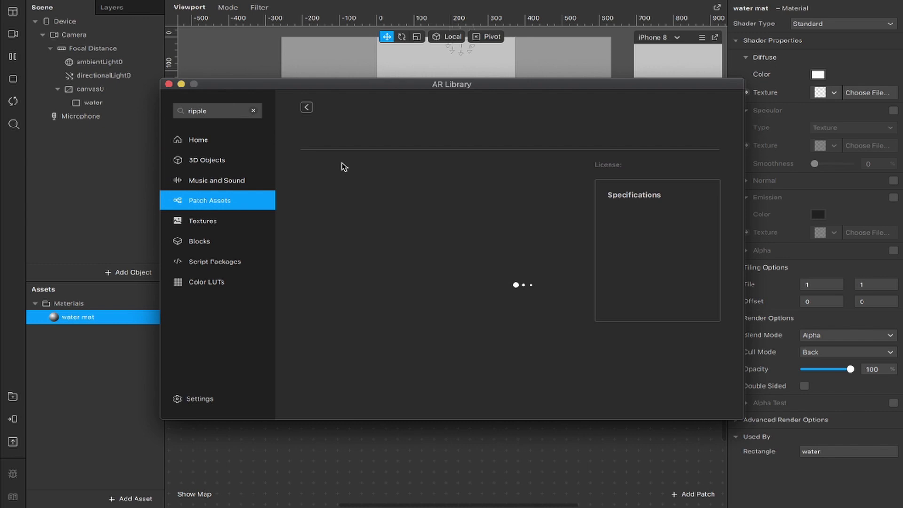
click(670, 129)
click(667, 142)
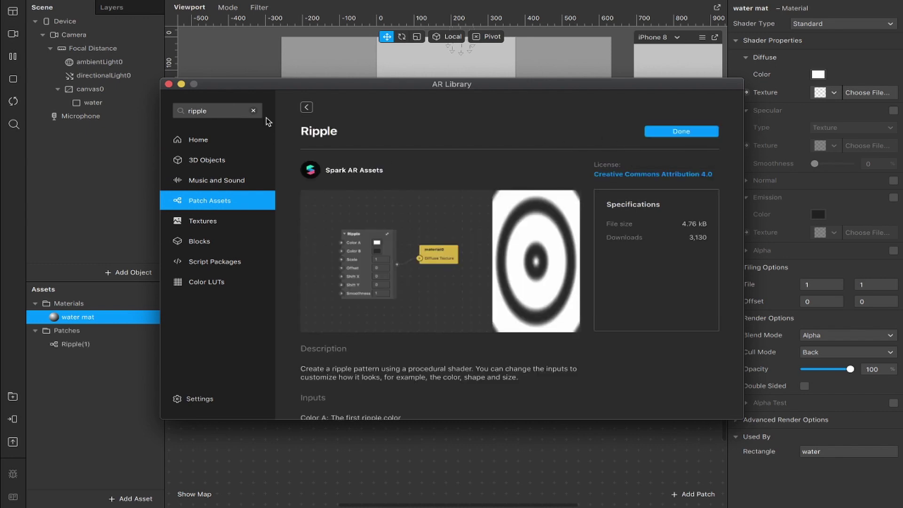
Step: Search for 'texture distortion' and import the Texture Distortion Shader patch
click(254, 110)
text(texture di)
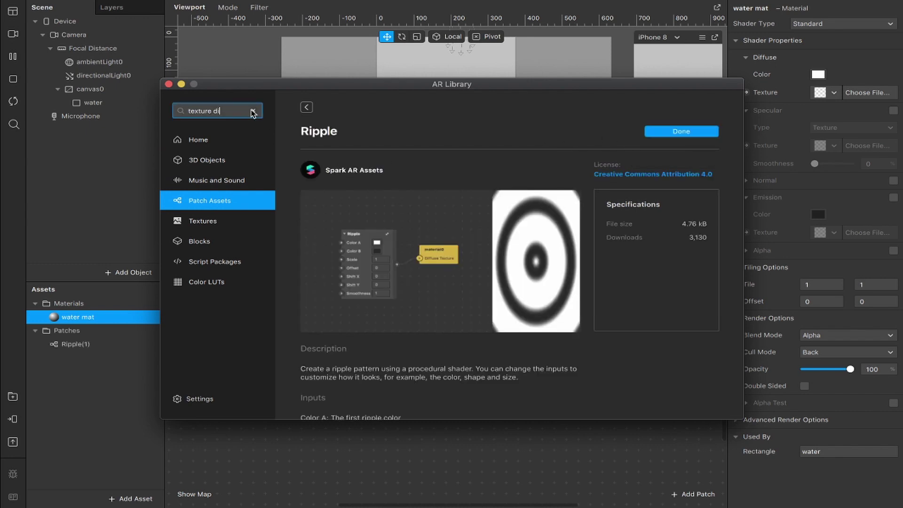
text(stortion)
key(Return)
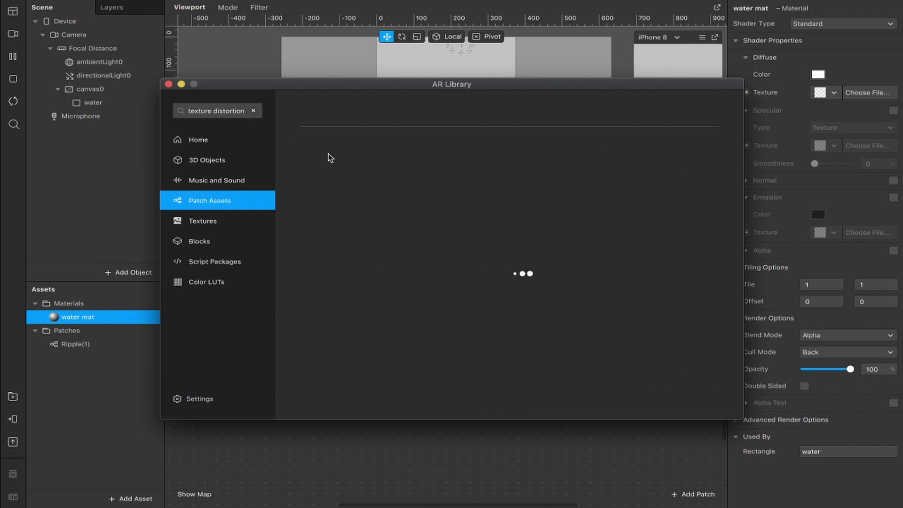
click(352, 156)
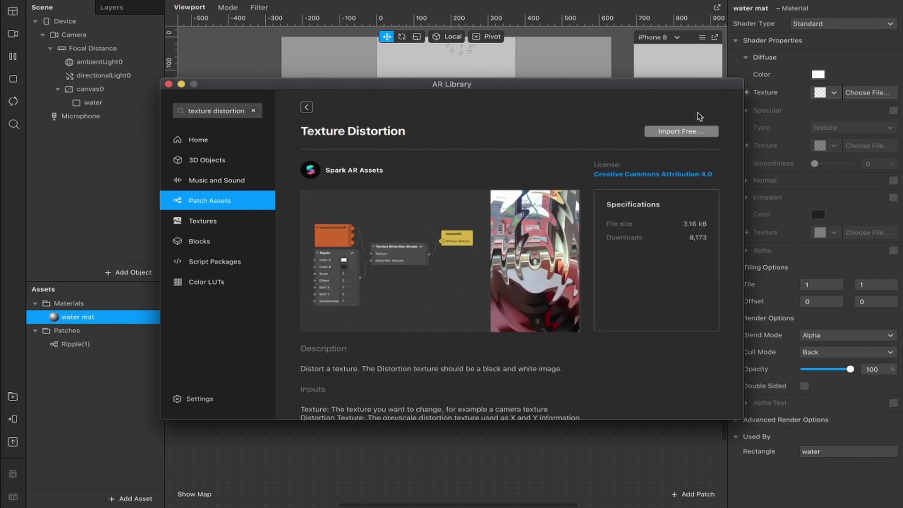
click(677, 127)
click(666, 141)
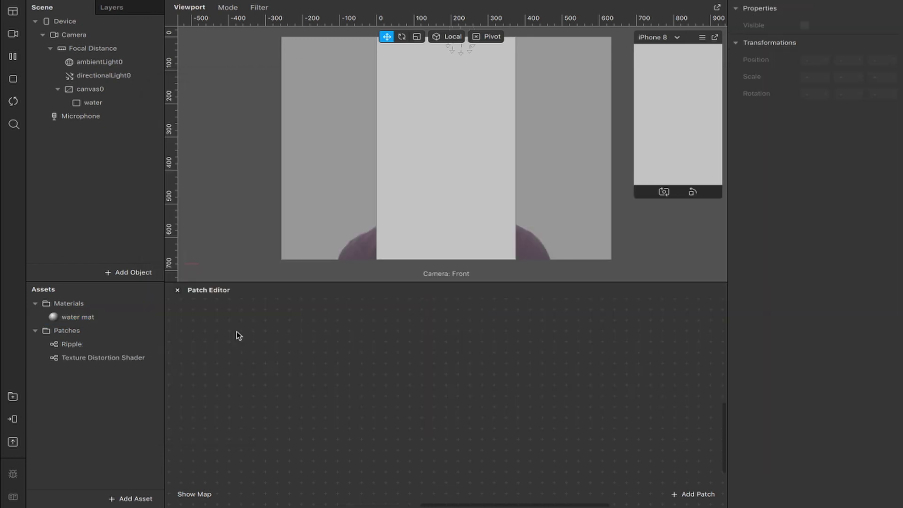
Step: Extract the camera feed as cameraTexture0 and place it in the Patch Editor
click(74, 34)
click(894, 92)
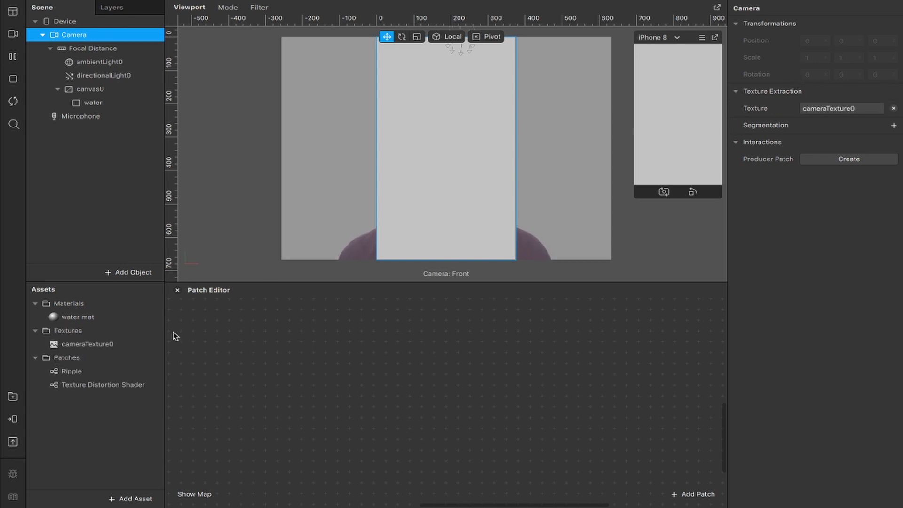
click(74, 345)
drag(85, 351, 335, 351)
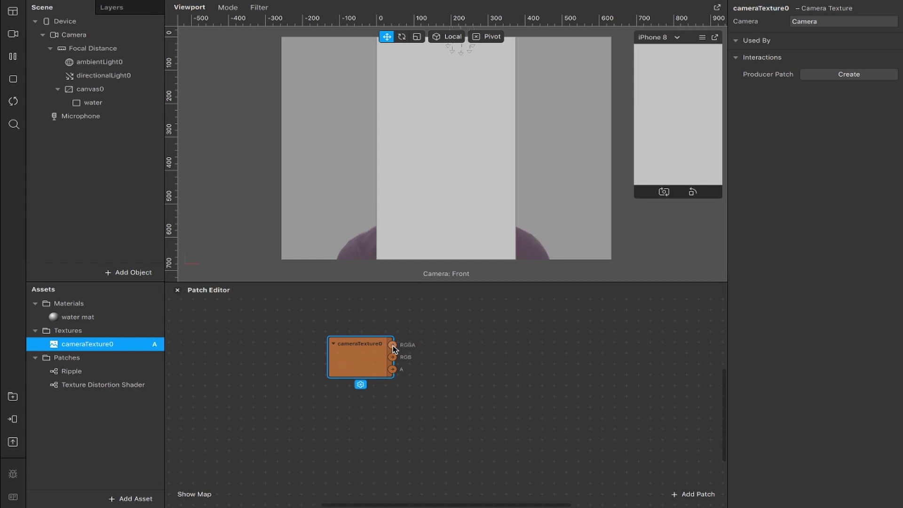
Step: Wire the camera texture's RGBA output into an Unpack patch set to Vector 4
drag(393, 348, 453, 346)
text(unpack)
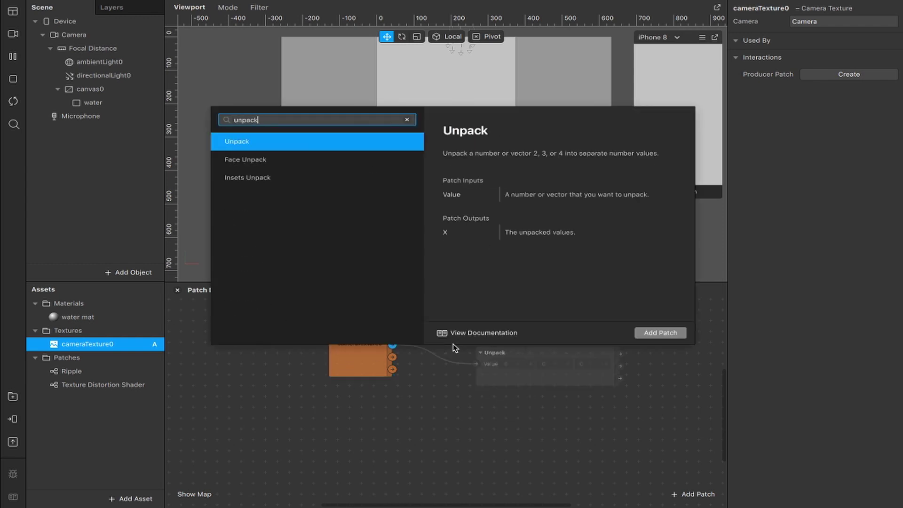
key(Return)
drag(543, 358, 498, 352)
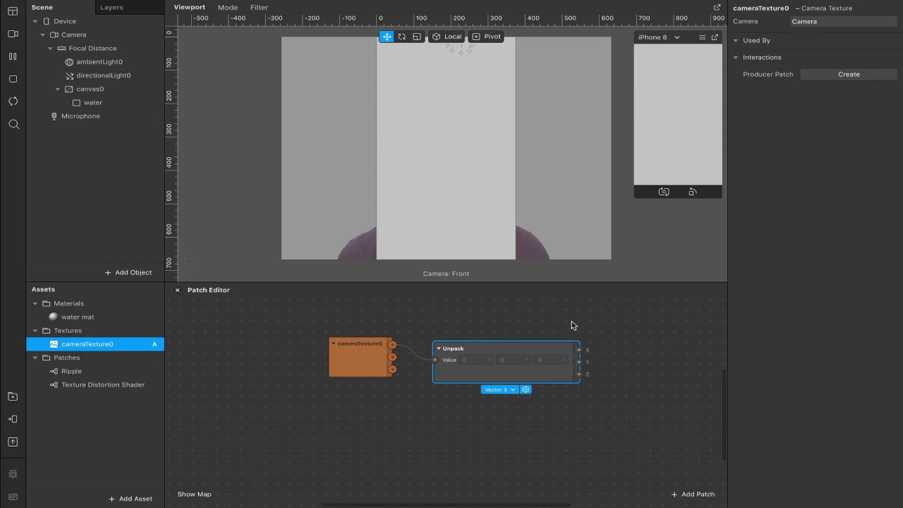
click(509, 390)
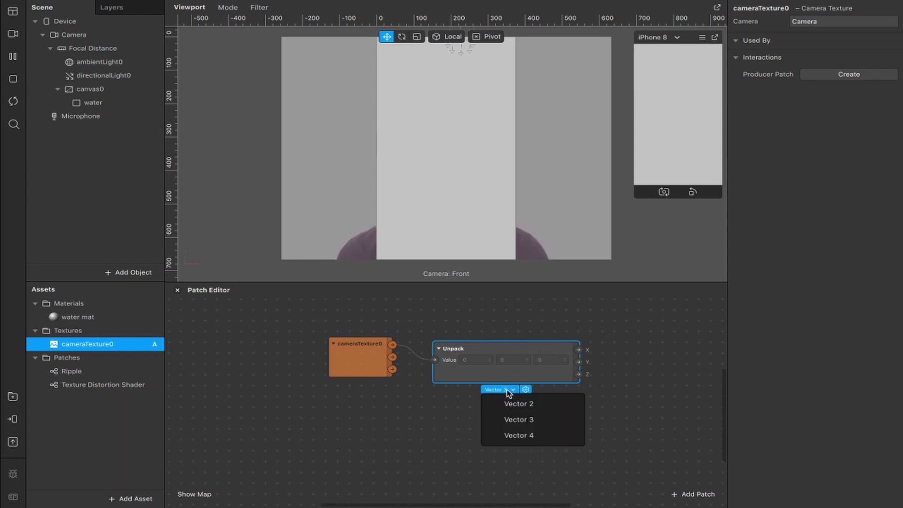
click(508, 436)
Step: Add a Vector 4 Pack patch and wire Unpack's third and fourth outputs into it
scroll(546, 365, right, 4)
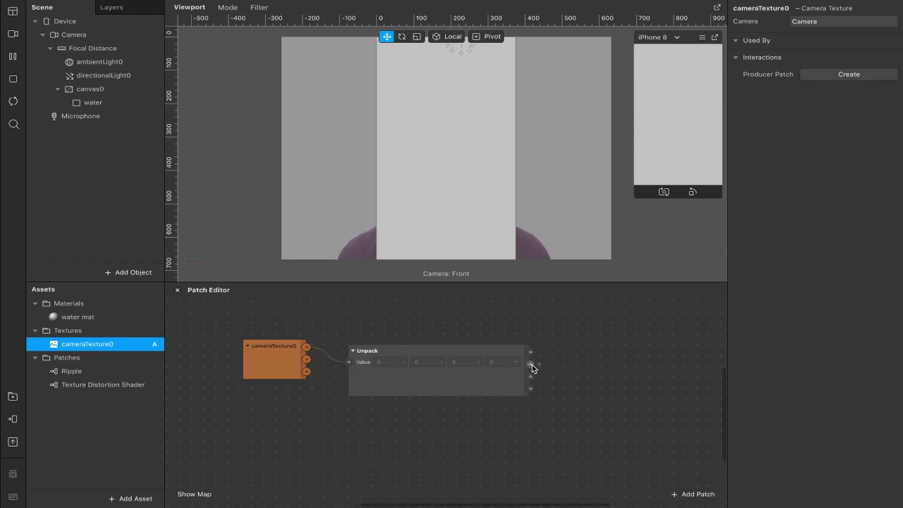
drag(566, 369, 568, 366)
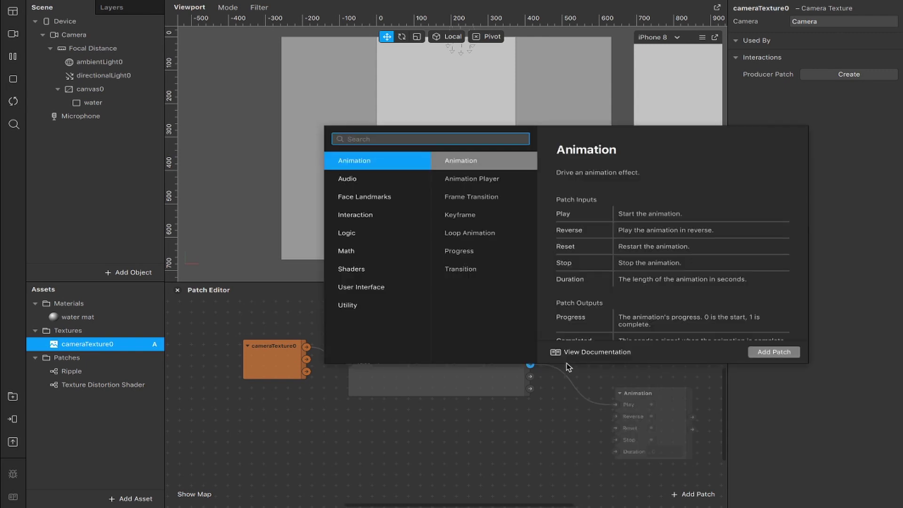
text(pack)
key(Return)
drag(616, 404, 605, 340)
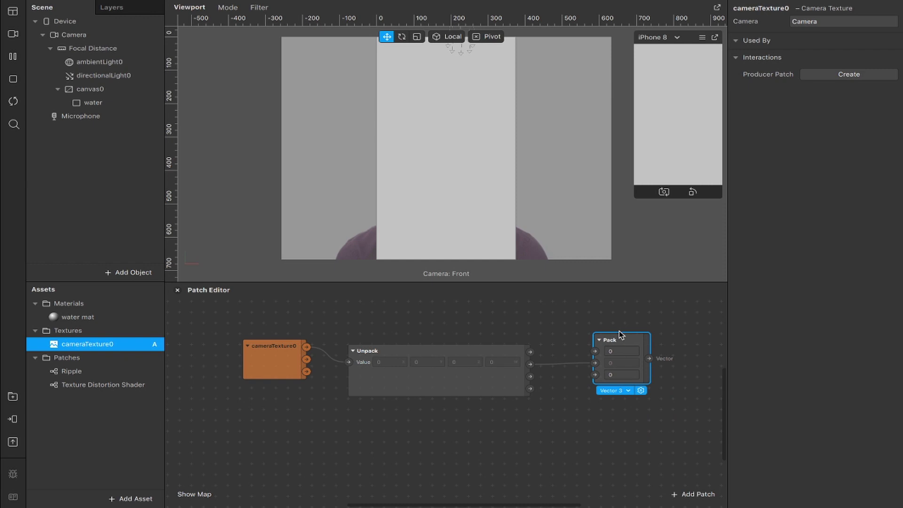
click(621, 391)
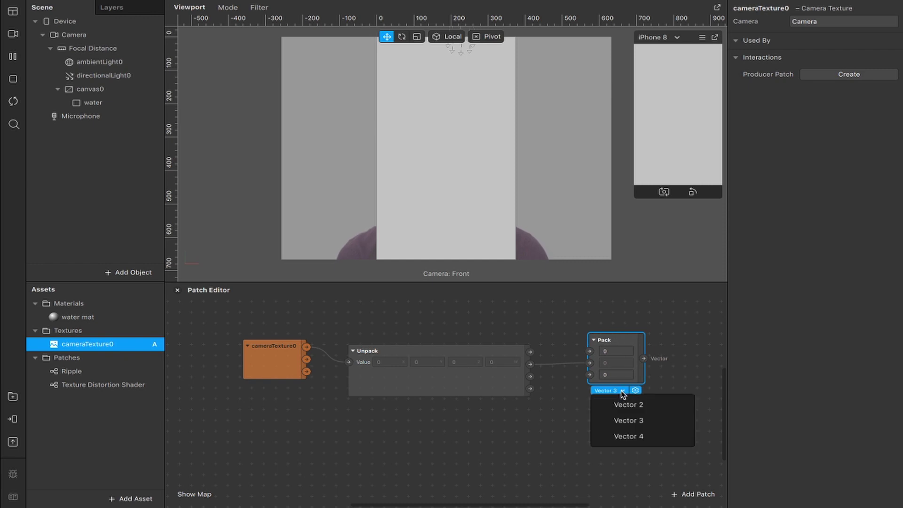
click(626, 434)
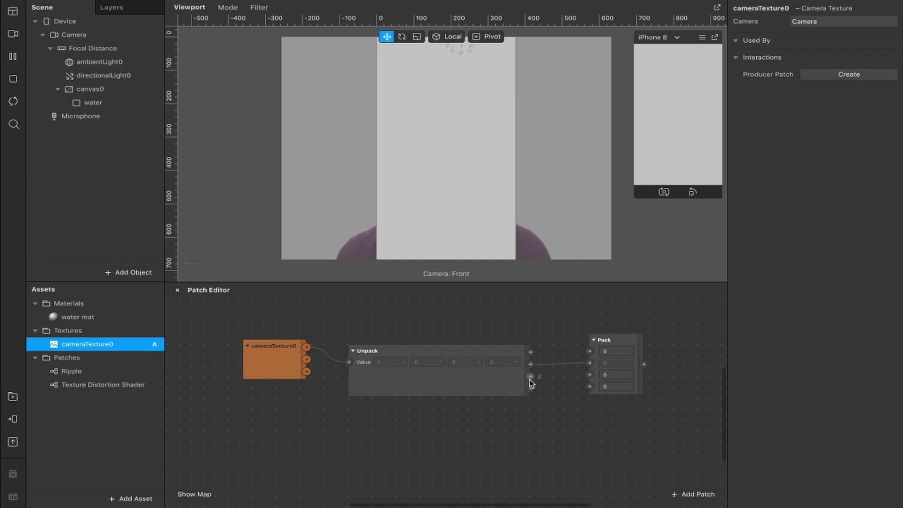
drag(530, 378, 586, 379)
drag(530, 390, 590, 386)
drag(630, 339, 679, 340)
Step: Insert a Divide patch between Unpack's first output and Pack's first input
drag(531, 352, 553, 327)
text(divide)
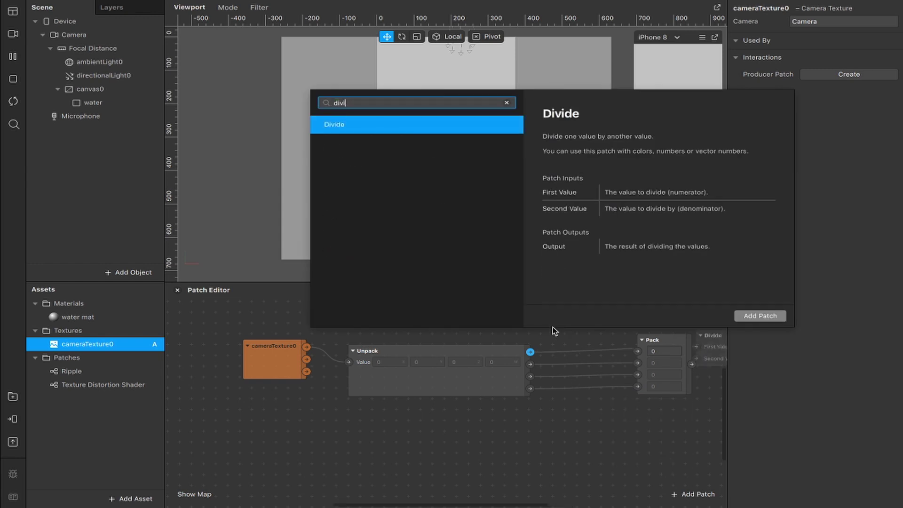
key(Return)
drag(711, 337, 560, 322)
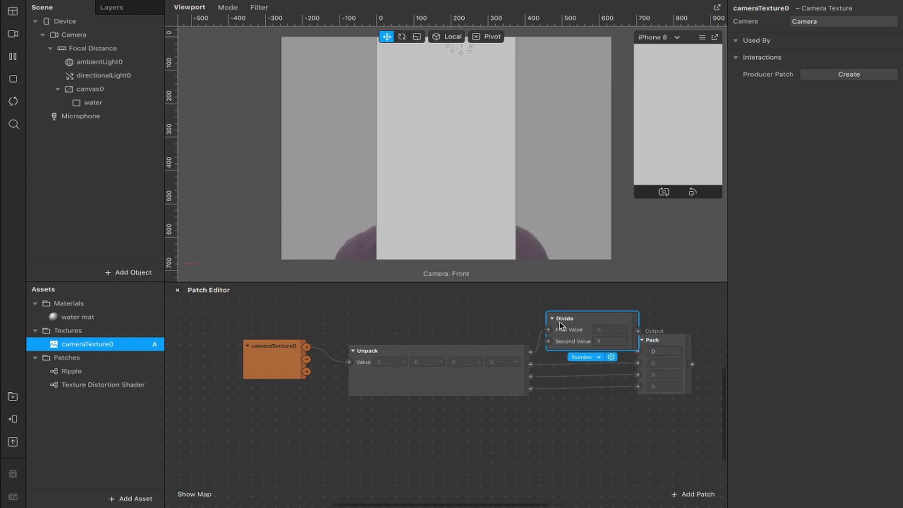
scroll(559, 322, right, 3)
drag(636, 354, 696, 354)
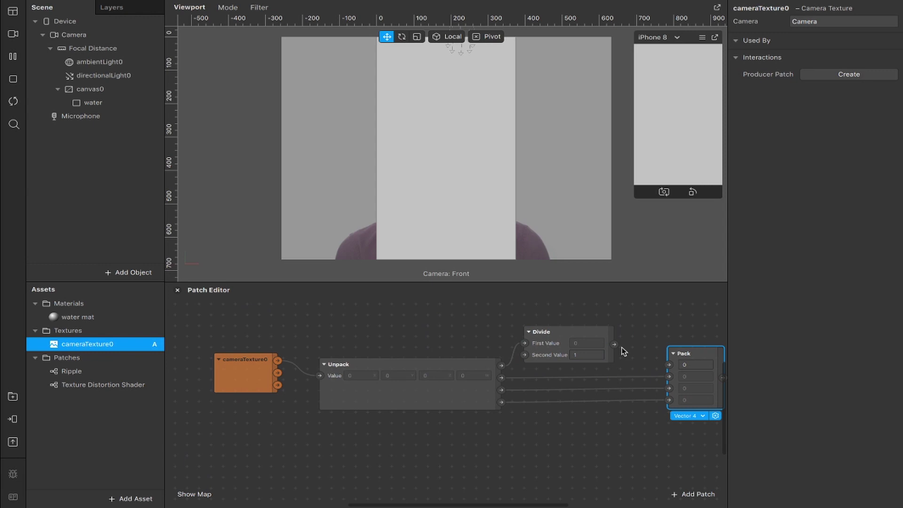
drag(614, 344, 669, 365)
scroll(676, 365, right, 3)
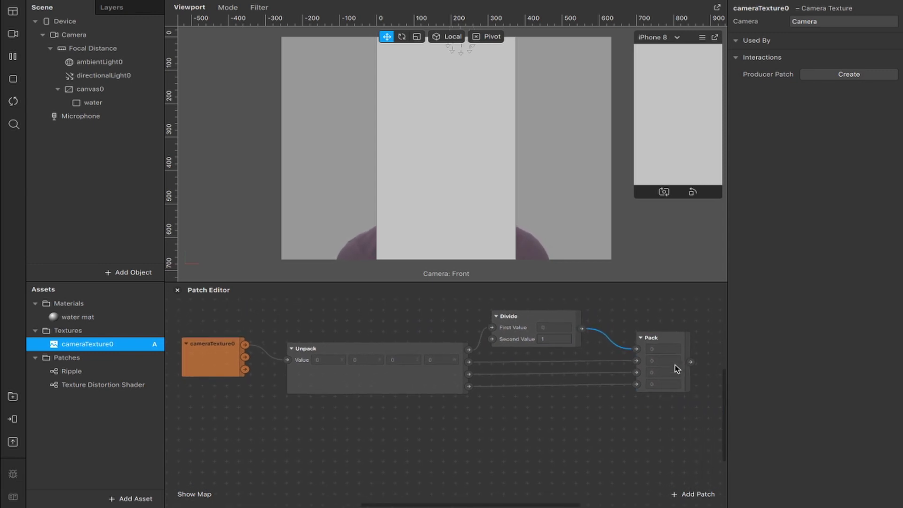
Step: Add a Value patch wired into a new Vector 2 Pack, arranged side by side
double_click(266, 457)
key(Return)
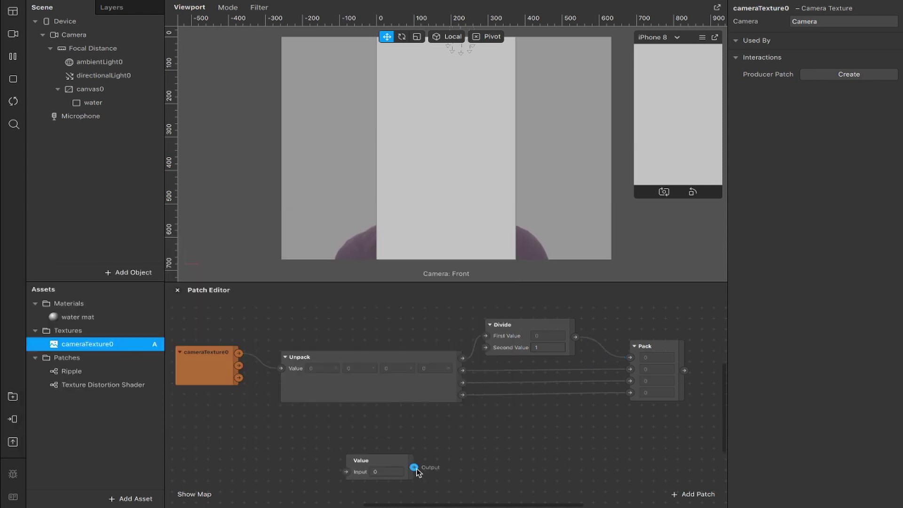
text(pack)
drag(414, 467, 457, 451)
key(Return)
click(476, 483)
click(483, 466)
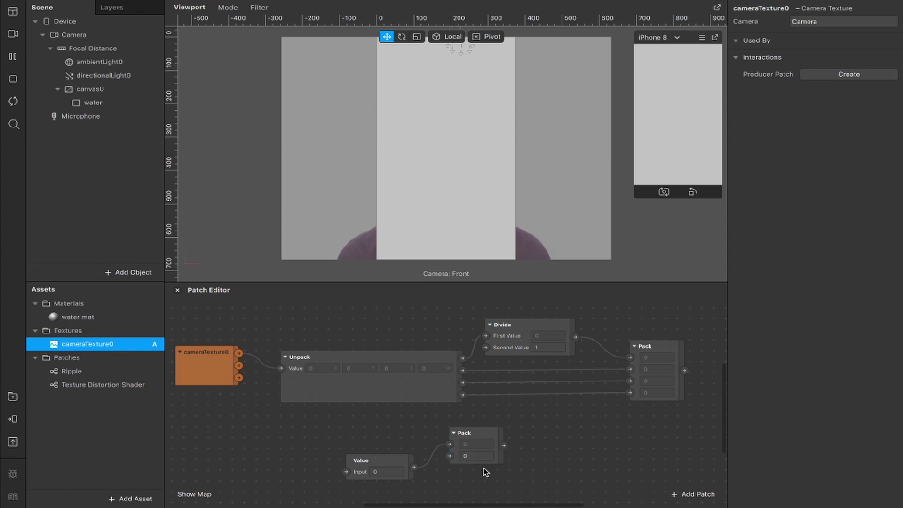
drag(392, 460, 302, 443)
drag(488, 432, 445, 438)
Step: Add a 2D Transform Pack wired from the Vector 2 Pack
click(444, 436)
text(2d)
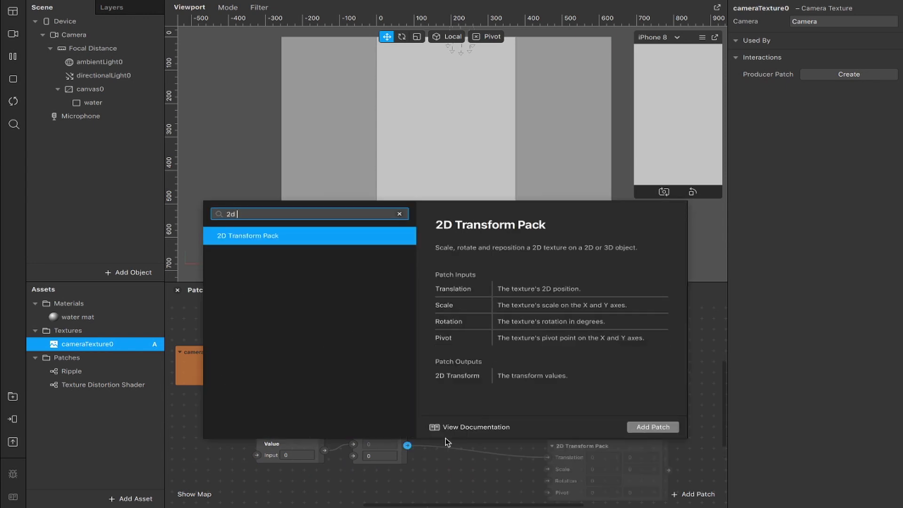
text( t)
key(Return)
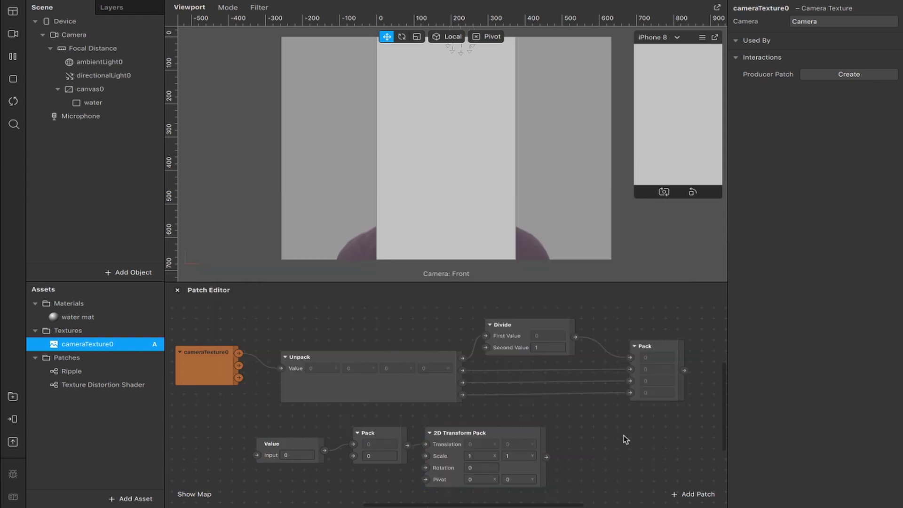
Step: Add a Texture Transform fed by the 2D Transform Pack and the four-component Pack
drag(546, 457, 625, 440)
text(texture)
key(Down)
key(Return)
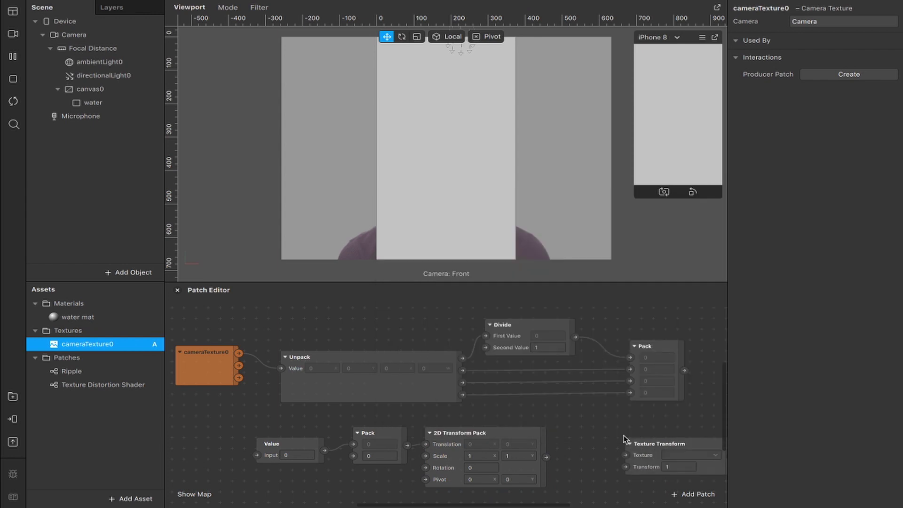
drag(546, 457, 581, 457)
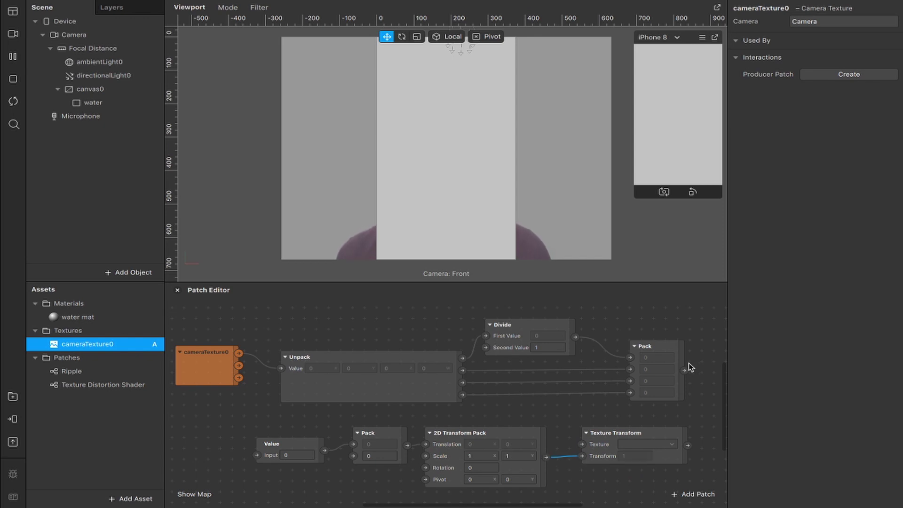
drag(684, 371, 582, 444)
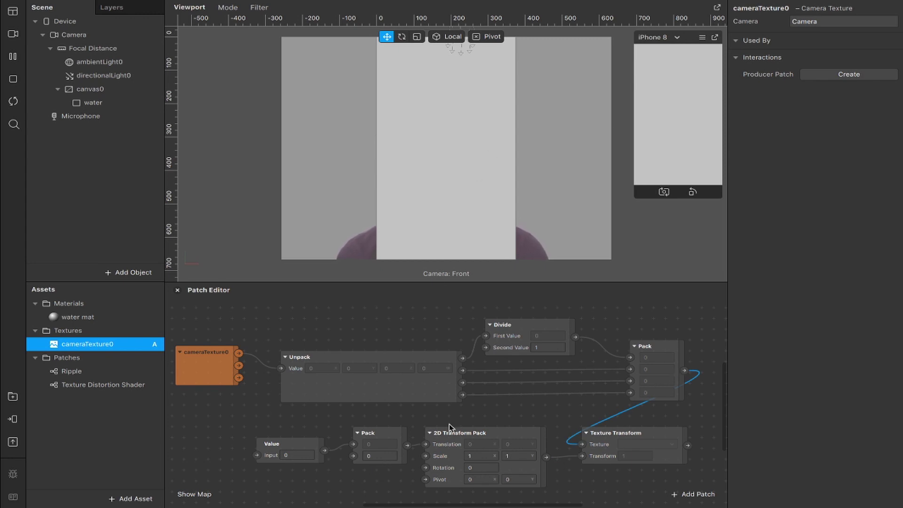
scroll(450, 426, down, 5)
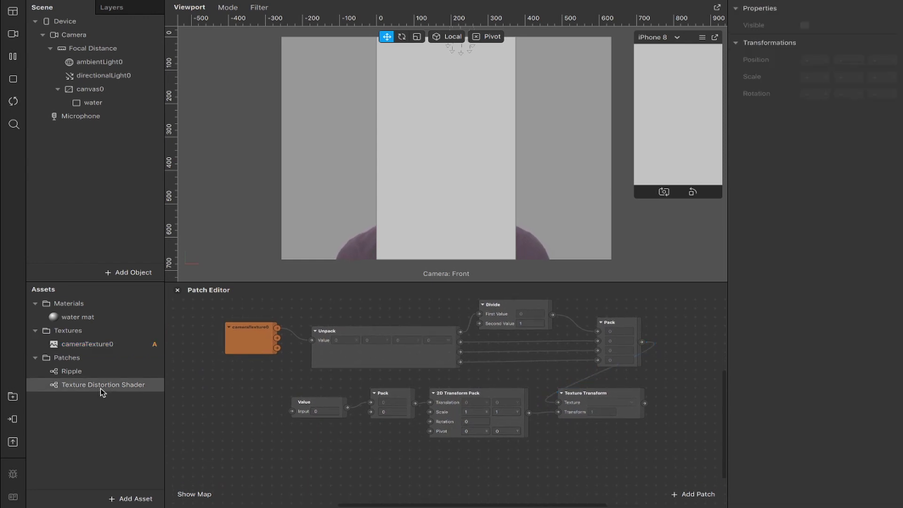
Step: Route Texture Transform through the Texture Distortion Shader into water mat's Diffuse Texture
drag(100, 385, 589, 453)
drag(645, 403, 558, 457)
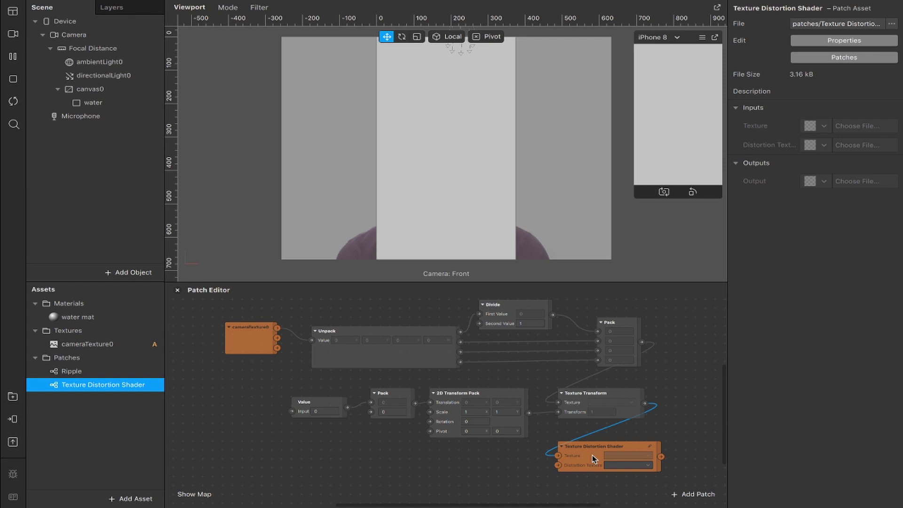
click(72, 318)
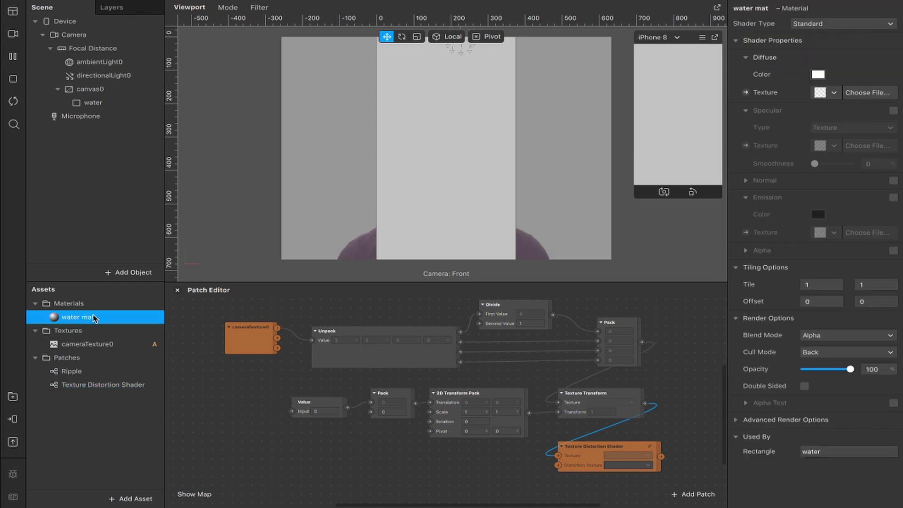
click(745, 93)
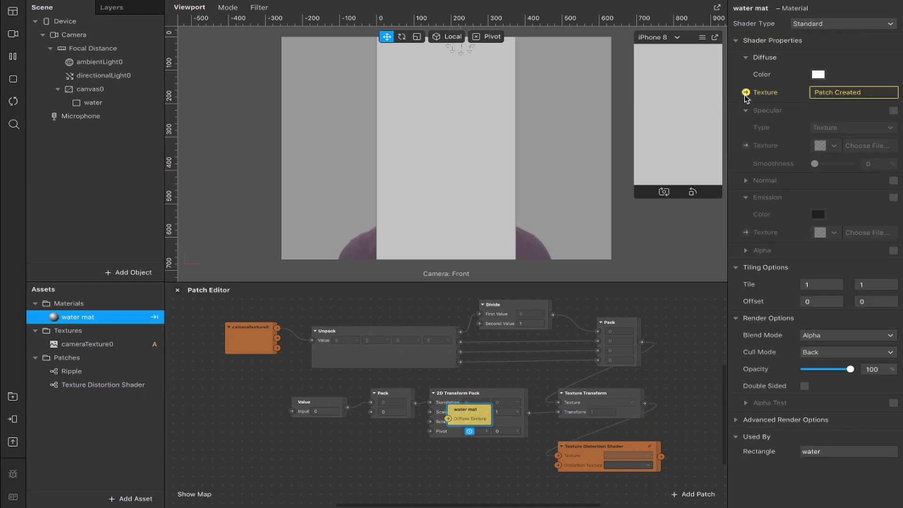
drag(465, 411, 710, 428)
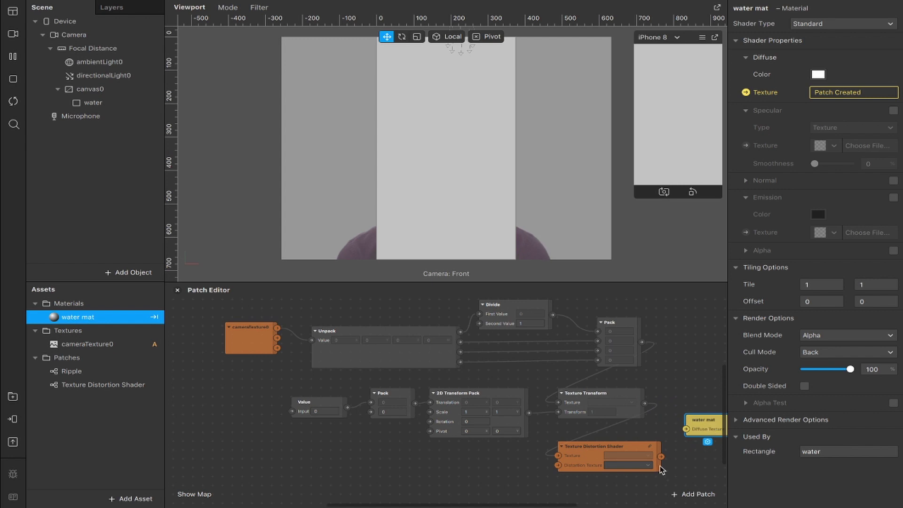
drag(662, 457, 685, 428)
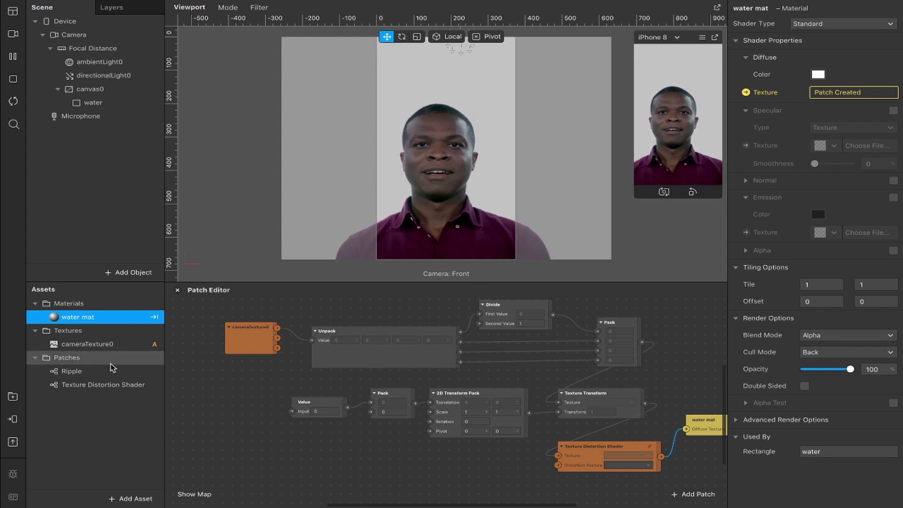
Step: Place the Ripple patch and connect its Output to the shader's Distortion Texture input
drag(112, 370, 440, 476)
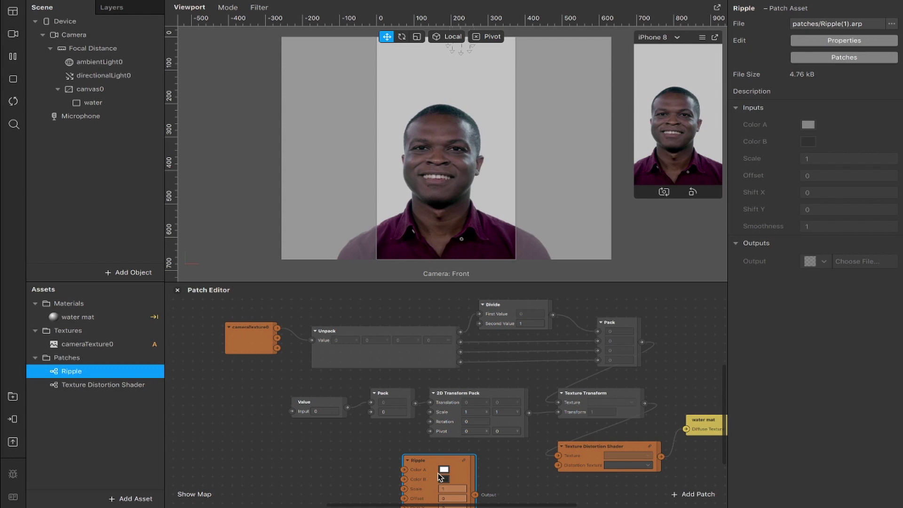
scroll(443, 476, down, 5)
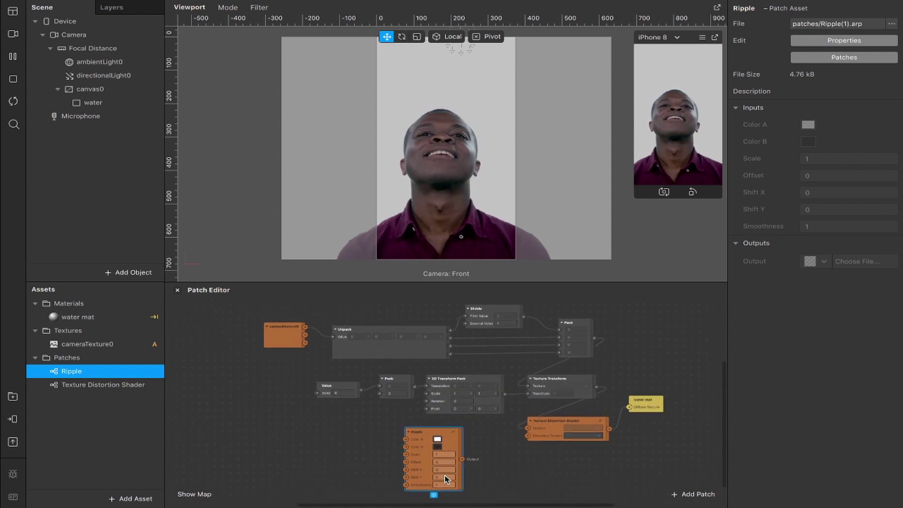
drag(462, 459, 528, 436)
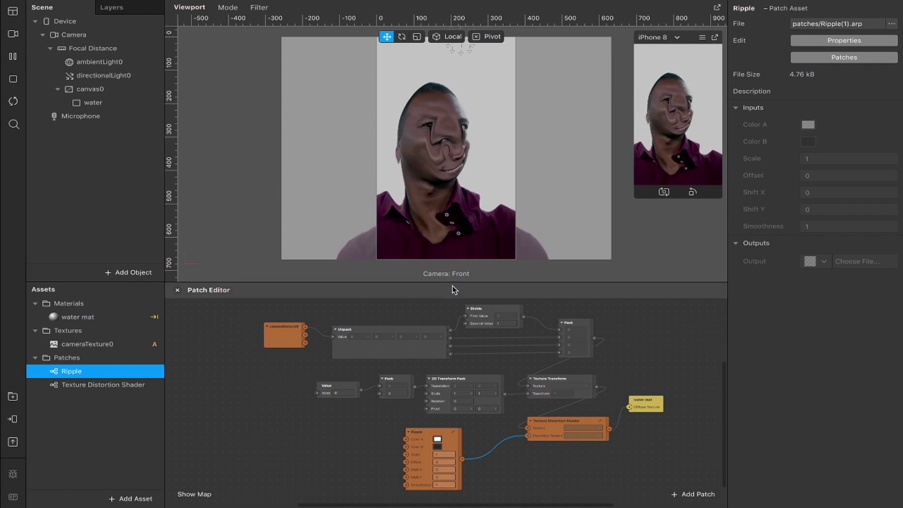
click(323, 445)
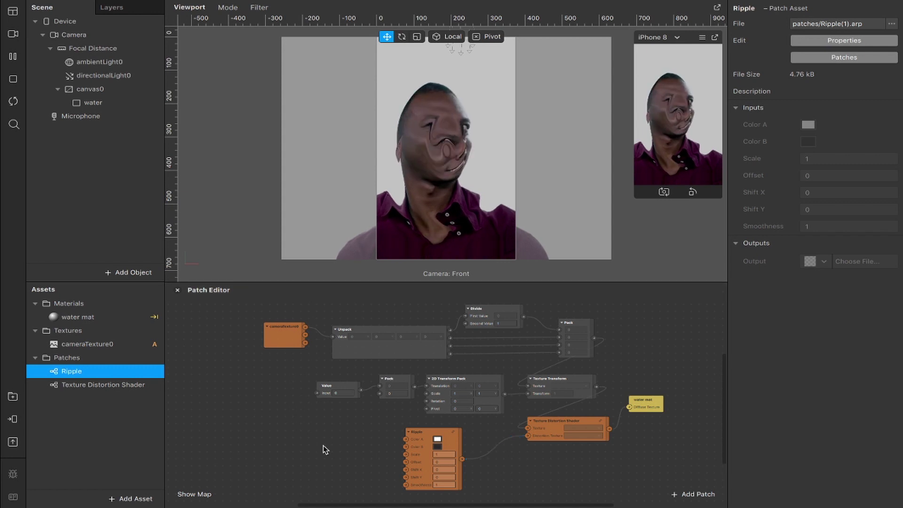
Step: Add a Loop Animation feeding a Multiply patch wired into Ripple's Scale
double_click(270, 430)
text(loop)
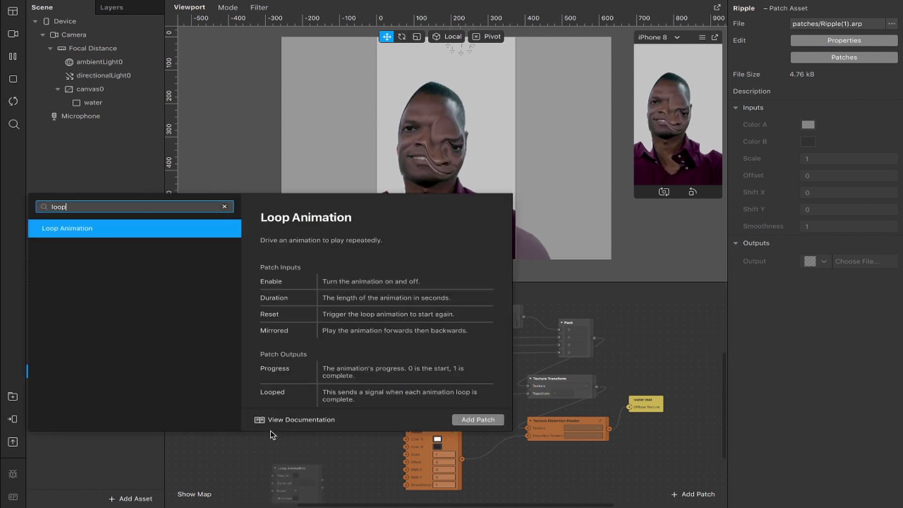
key(Return)
drag(311, 477, 309, 426)
text(multip)
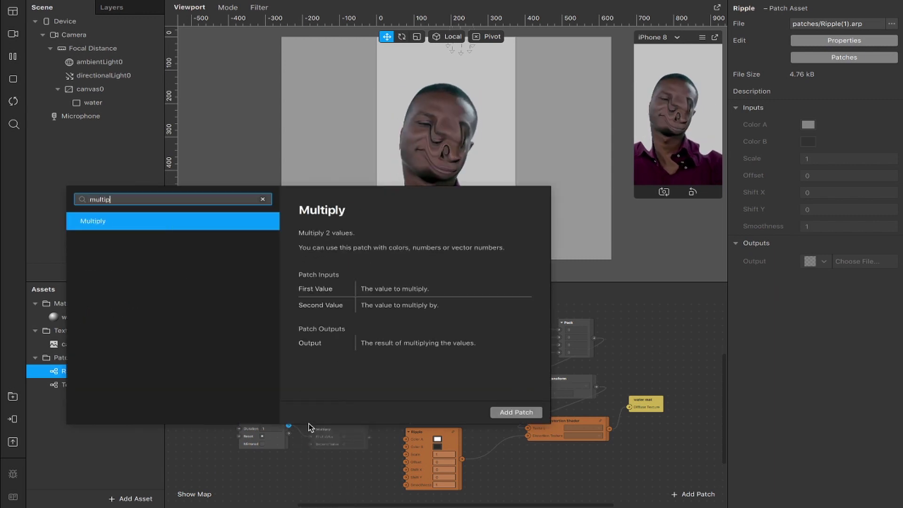
key(Return)
drag(369, 438, 405, 454)
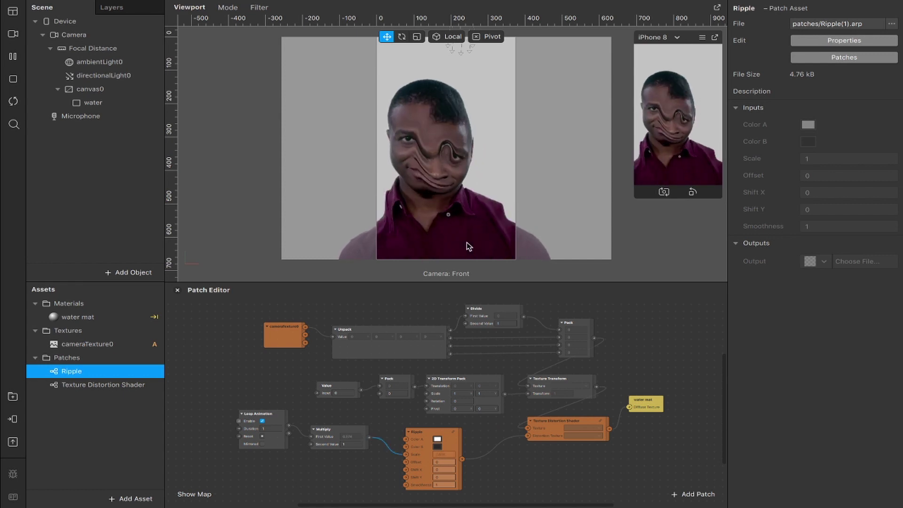
Step: Set the Loop Animation duration to 5 seconds and make it mirrored
click(274, 430)
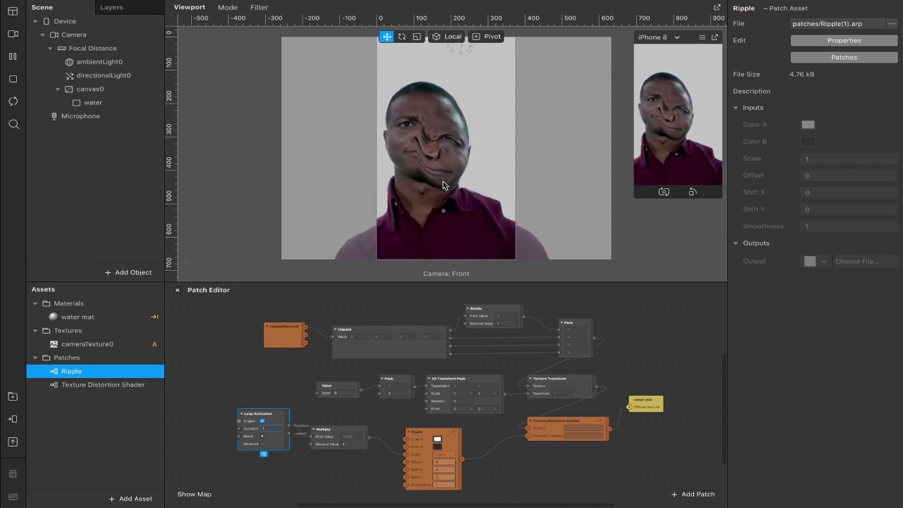
text(5)
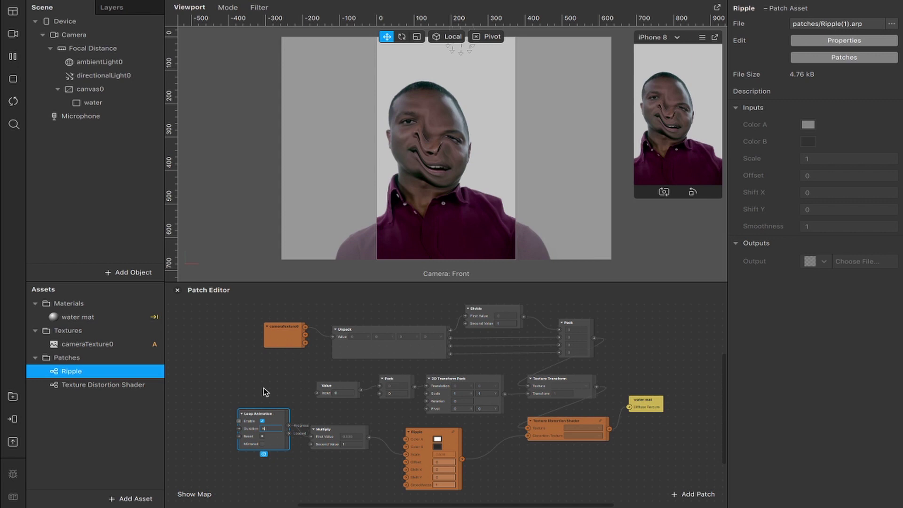
key(Return)
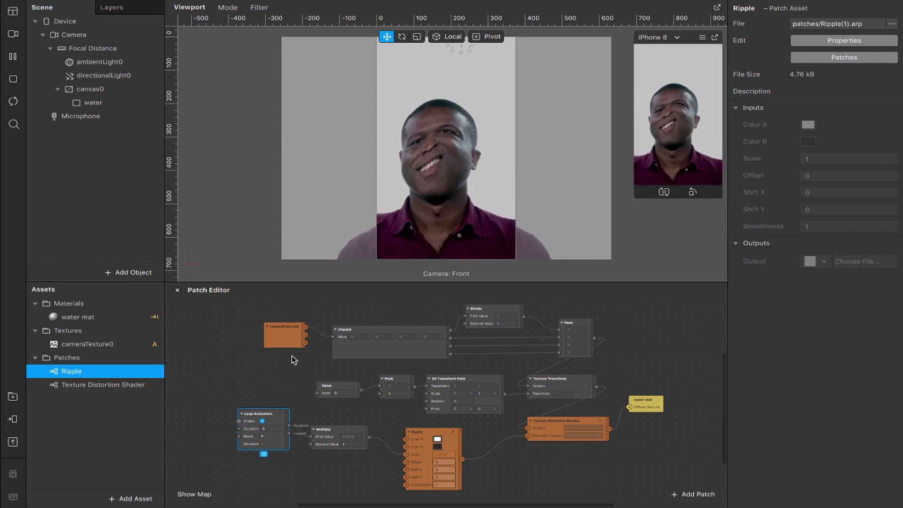
click(262, 444)
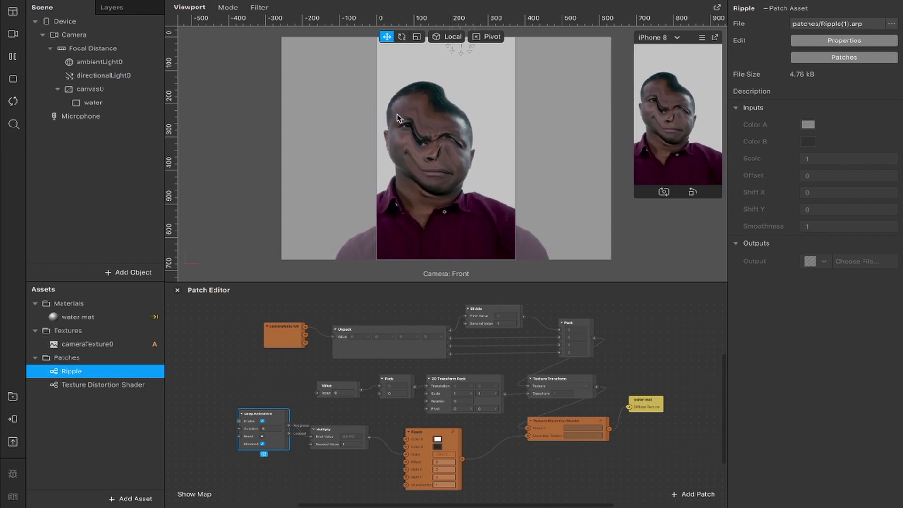
click(349, 458)
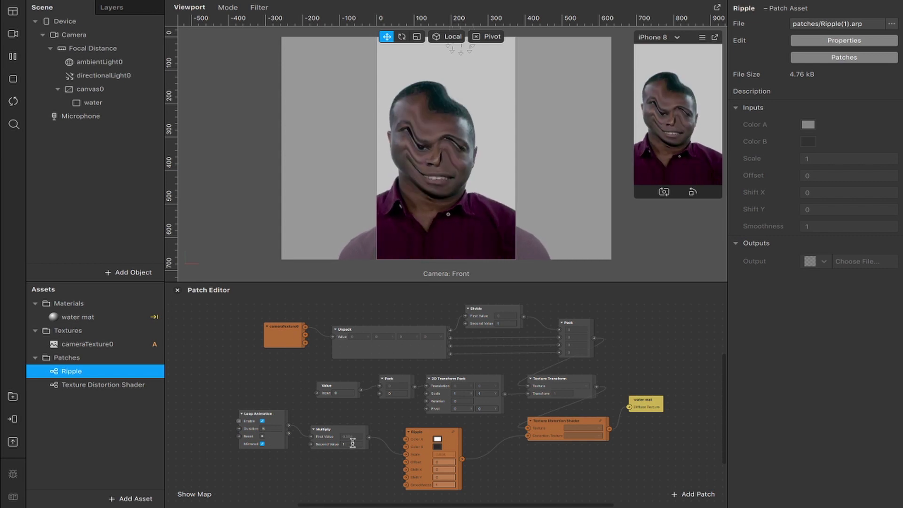
Step: Set the Multiply patch's second value to 1.5
double_click(352, 444)
text(2)
key(Return)
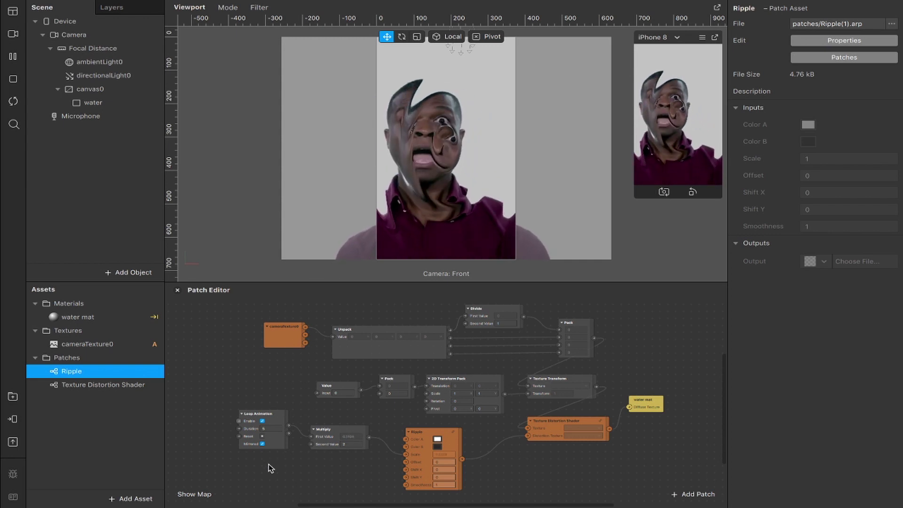
double_click(358, 444)
text(1.5)
key(Return)
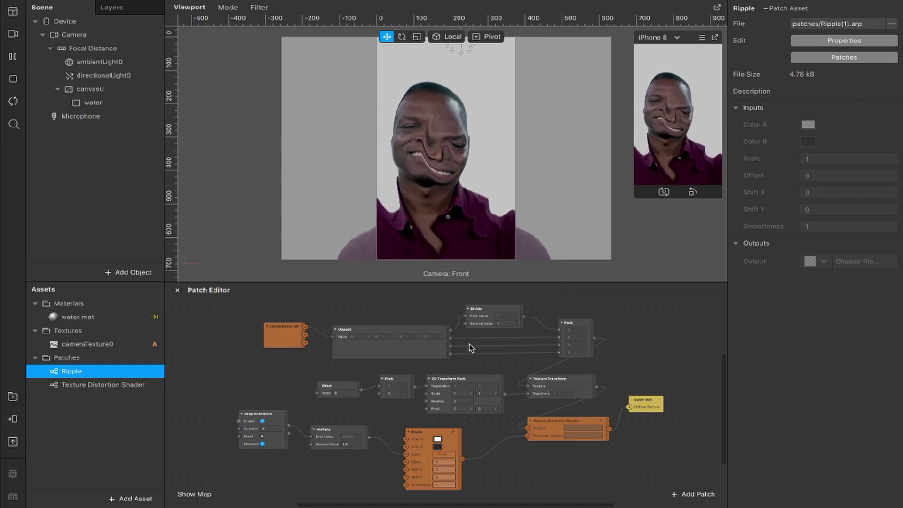
Step: Raise the Divide patch's second value (ending at 59) to tint the camera feed cyan
click(476, 323)
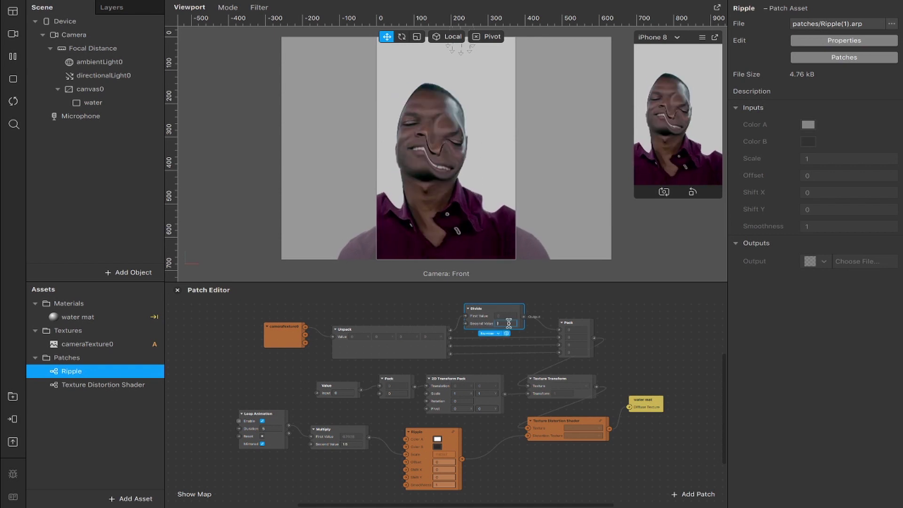
text(2)
key(Return)
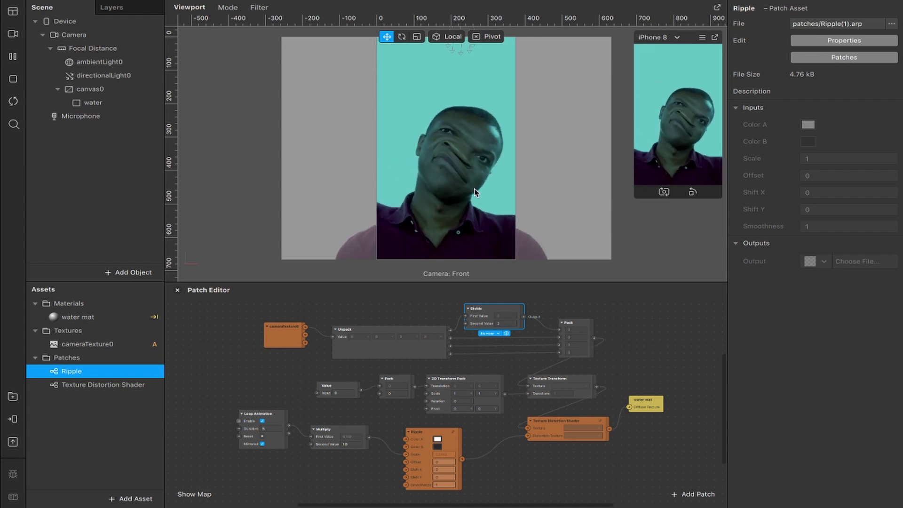
click(504, 323)
text(3)
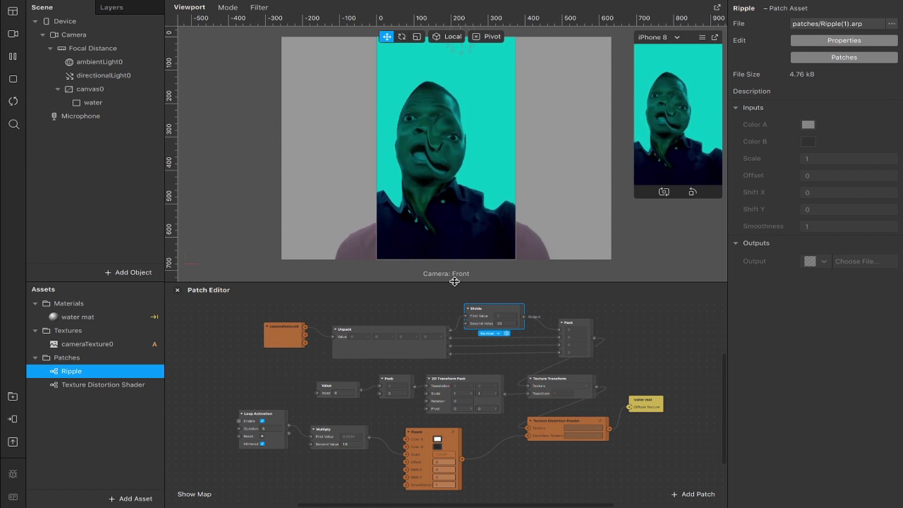
click(601, 421)
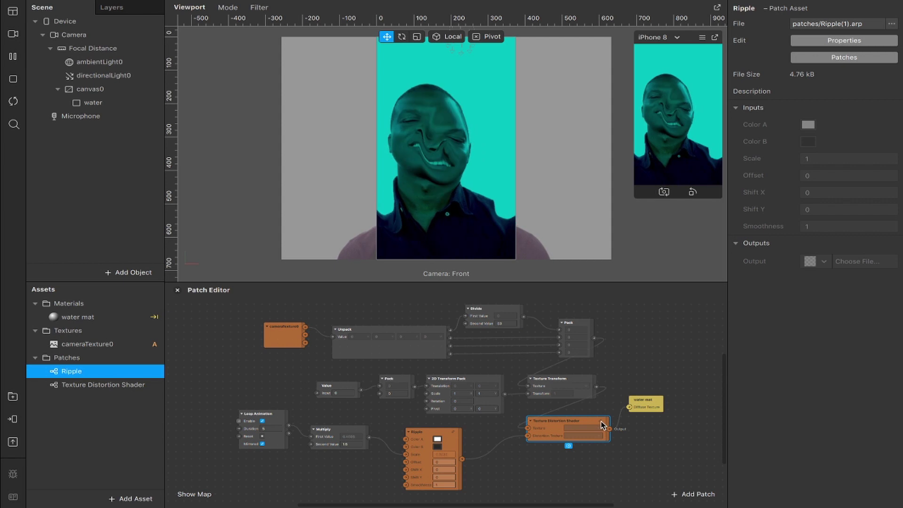
Step: Inside the Texture Distortion Shader, add a Subtract patch feeding the Add's First Value
double_click(602, 422)
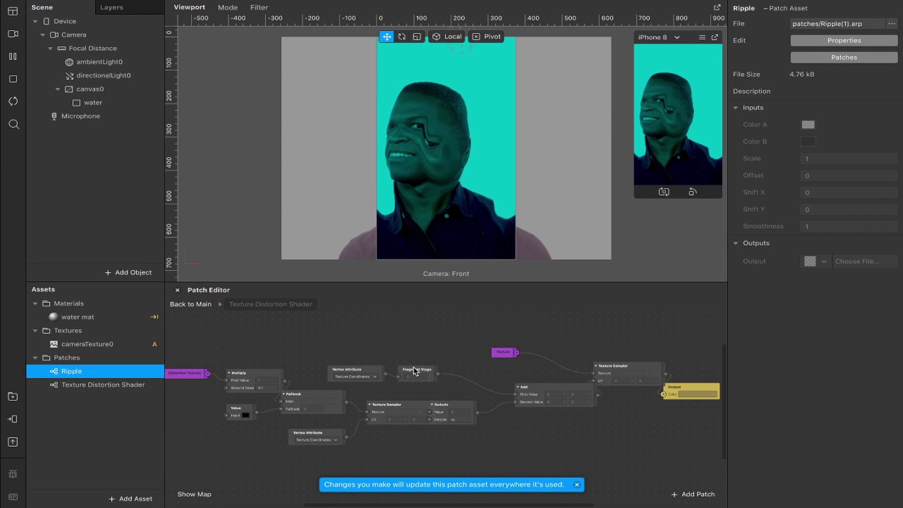
double_click(451, 356)
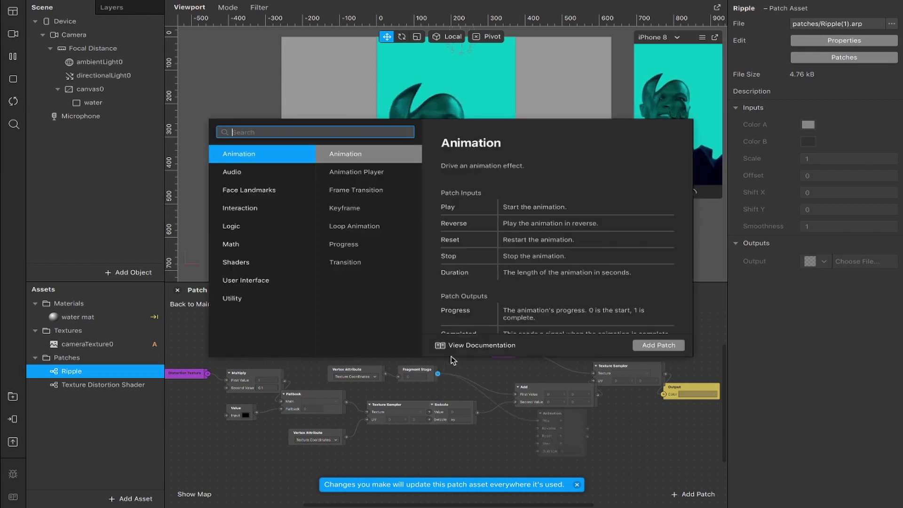
text(subt)
key(Return)
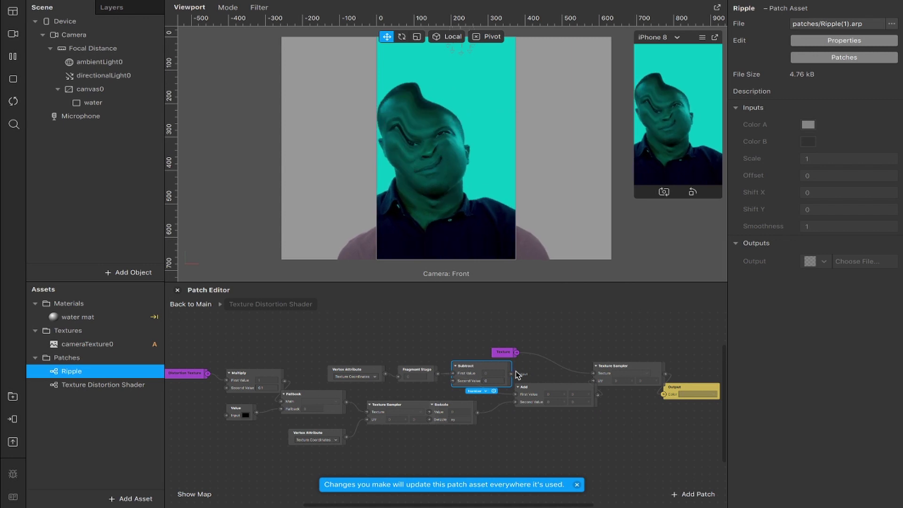
drag(518, 375, 546, 328)
click(515, 394)
drag(466, 366, 466, 331)
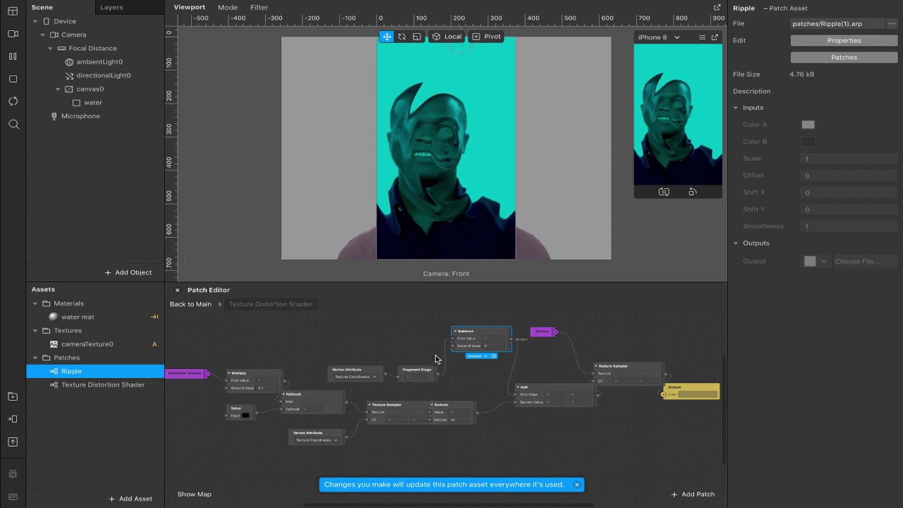
Step: Set the Subtract patch's second value to 0.1
click(489, 345)
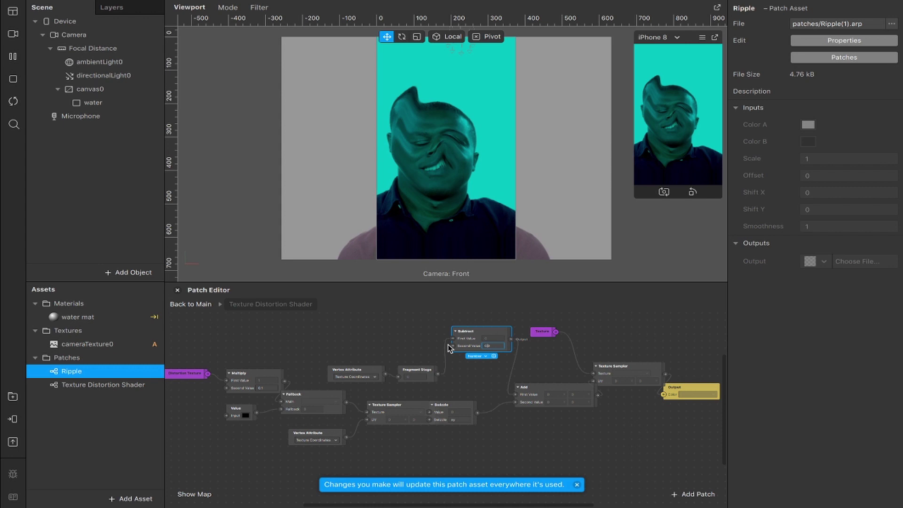
key(Return)
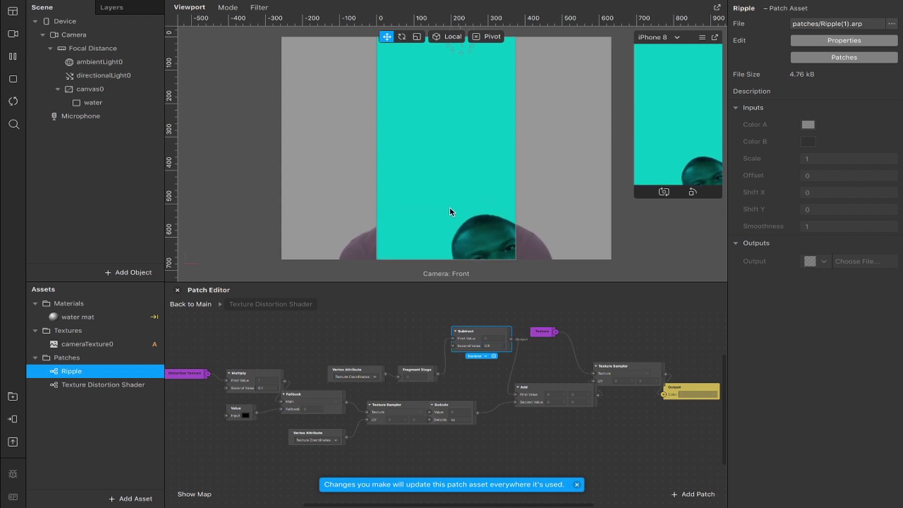
click(501, 344)
text(0.1)
key(Return)
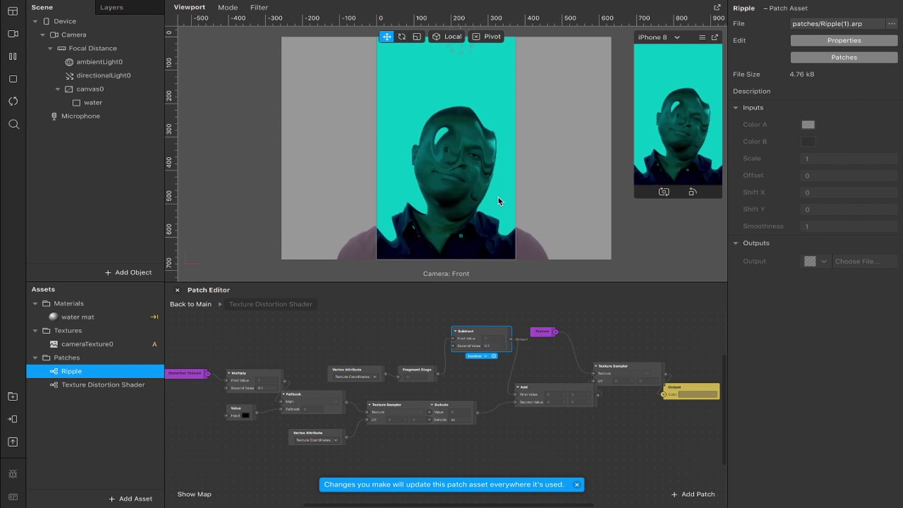
Step: Back in the main graph, set the Ripple's Shift Y to 1.5 and raise its Smoothness
click(199, 306)
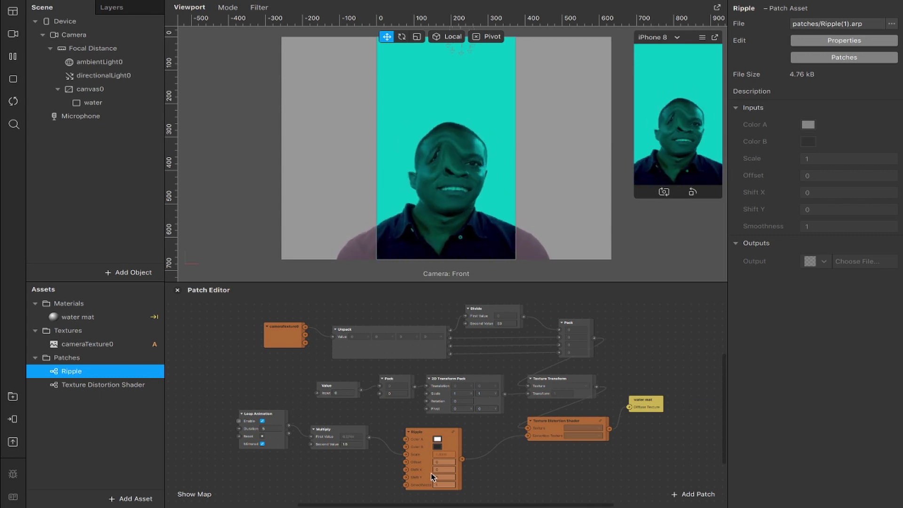
scroll(426, 465, up, 4)
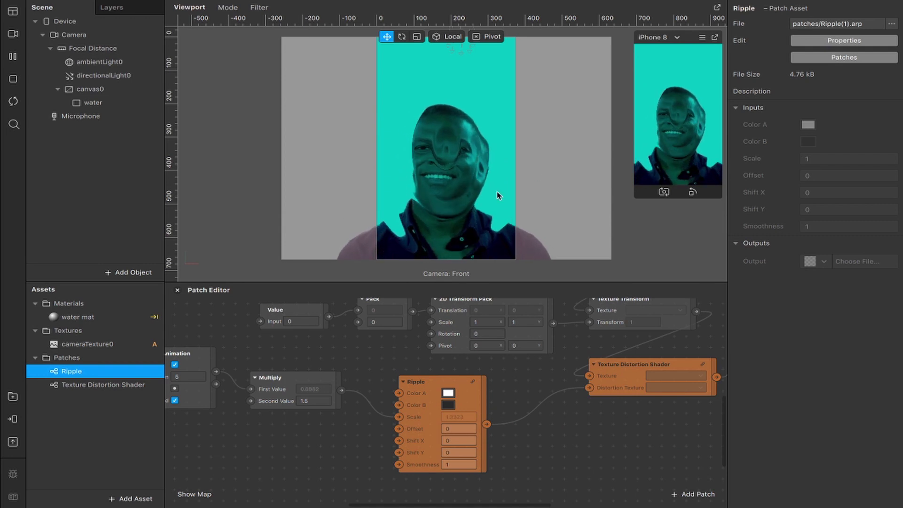
click(460, 453)
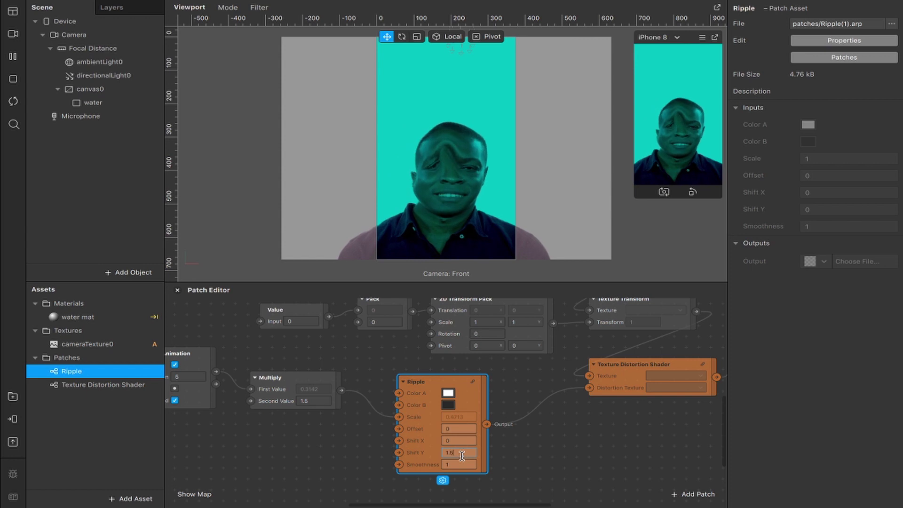
text(1.5)
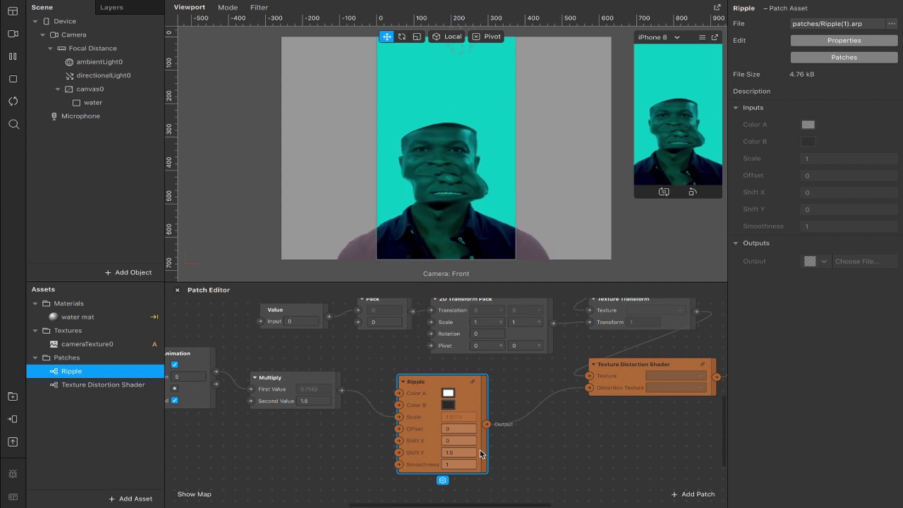
click(475, 464)
text(2)
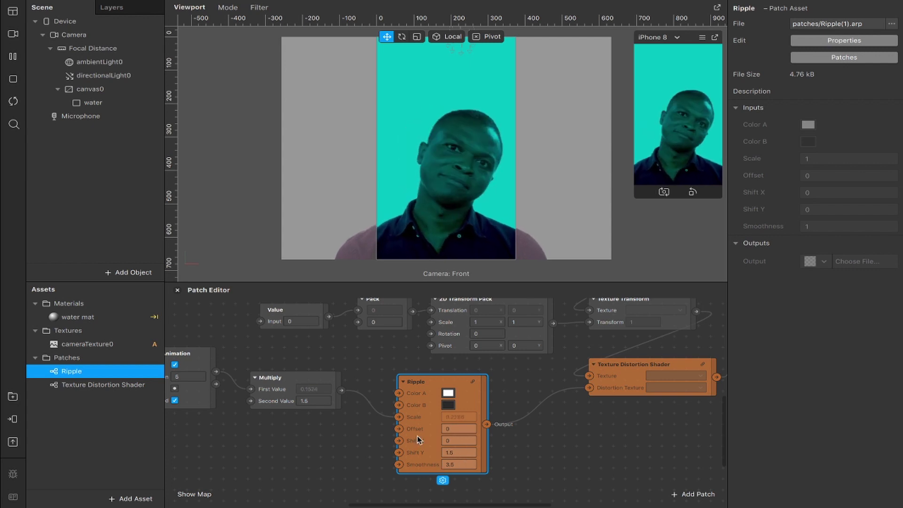
scroll(417, 440, left, 5)
scroll(417, 439, up, 3)
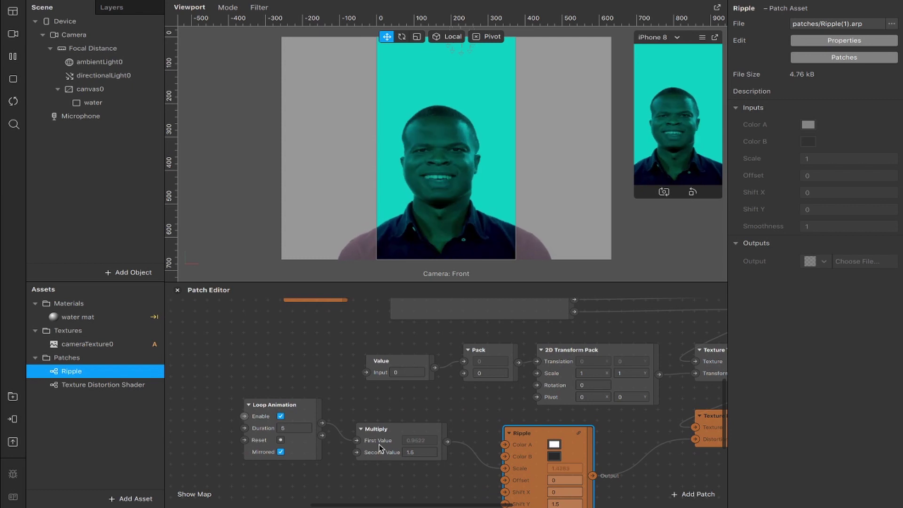
Step: Add a Loop Animation feeding a new Multiply patch placed beside the Value patch
scroll(257, 363, left, 3)
right_click(237, 354)
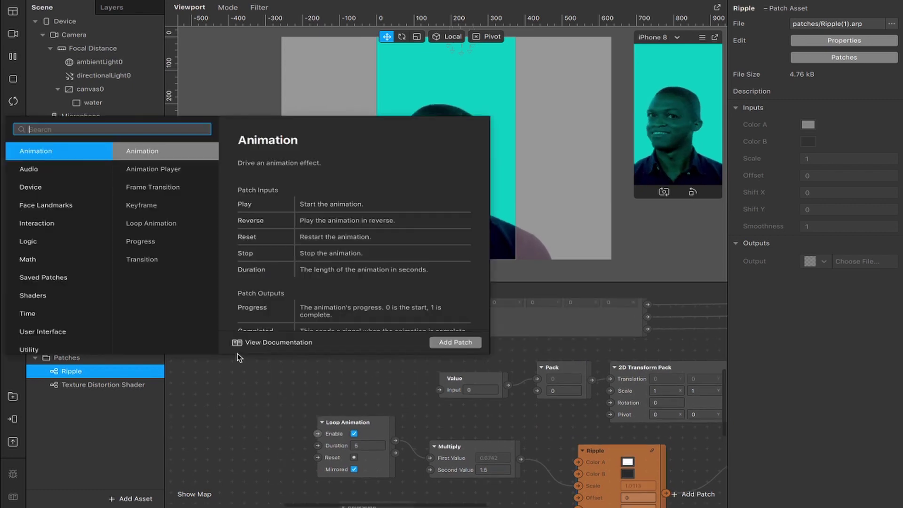
text(loop)
key(Return)
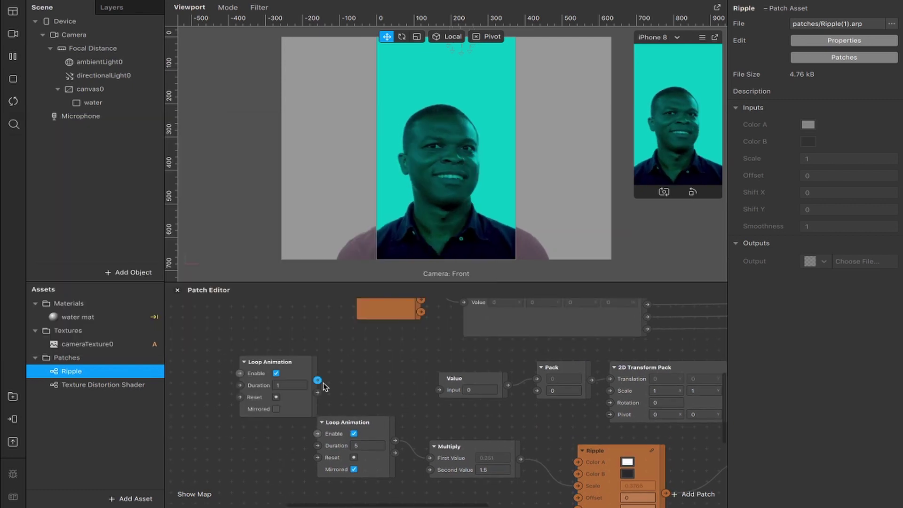
drag(318, 380, 344, 374)
text(mul)
key(Return)
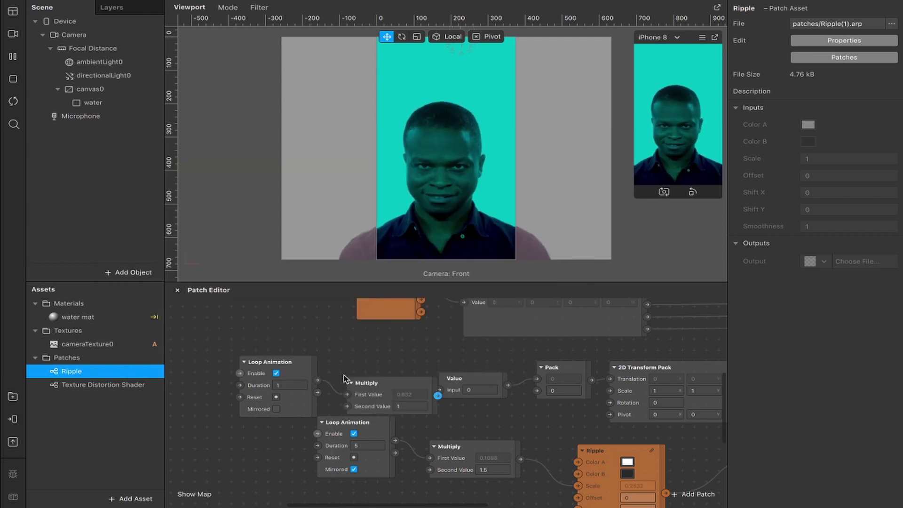
drag(281, 374, 262, 357)
drag(389, 390, 438, 390)
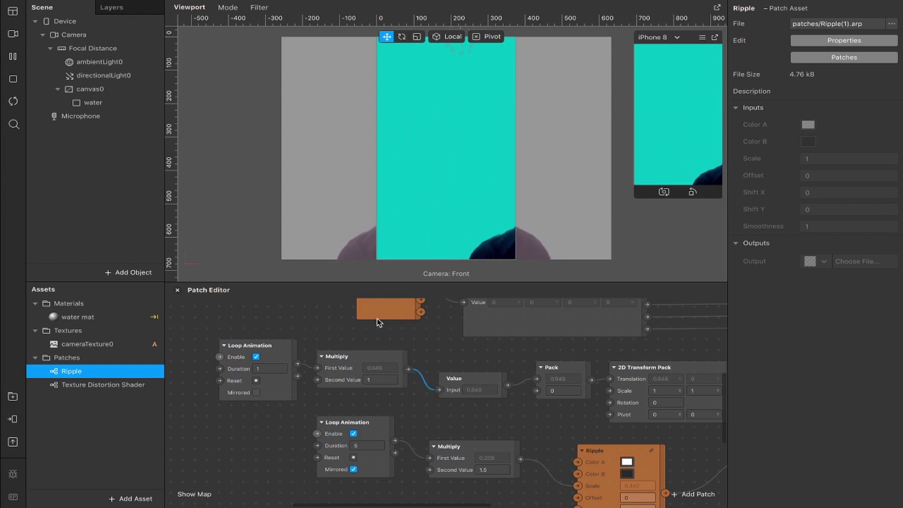
Step: Give the loop a mirrored 7.5-second duration and set the Multiply's second value to 0.1
click(272, 369)
text(7.5)
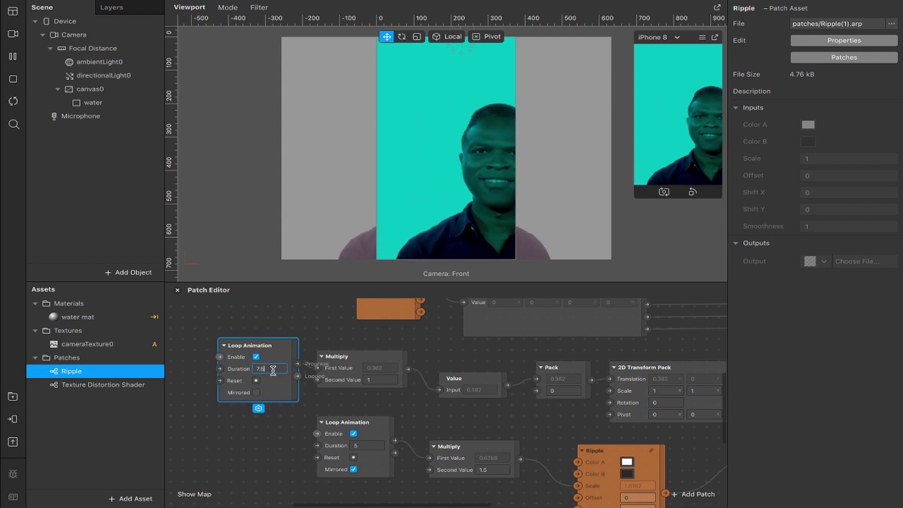
key(Return)
click(256, 392)
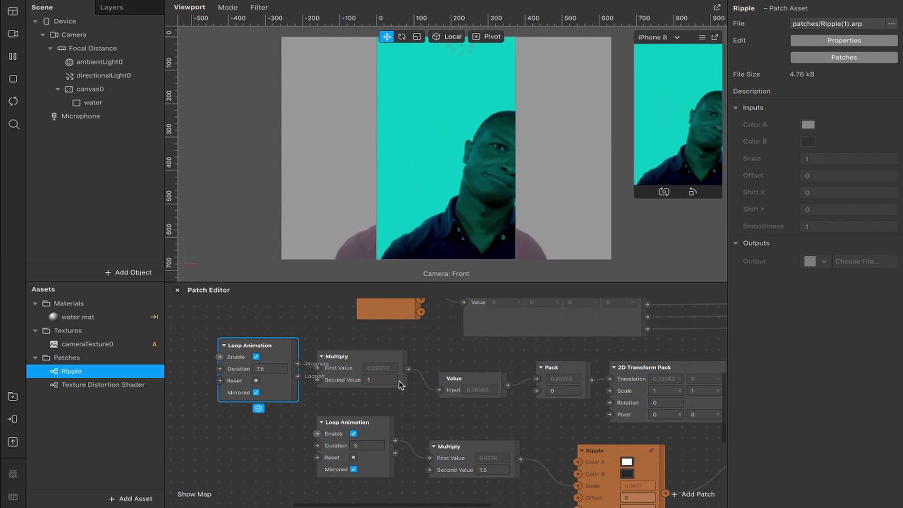
click(374, 358)
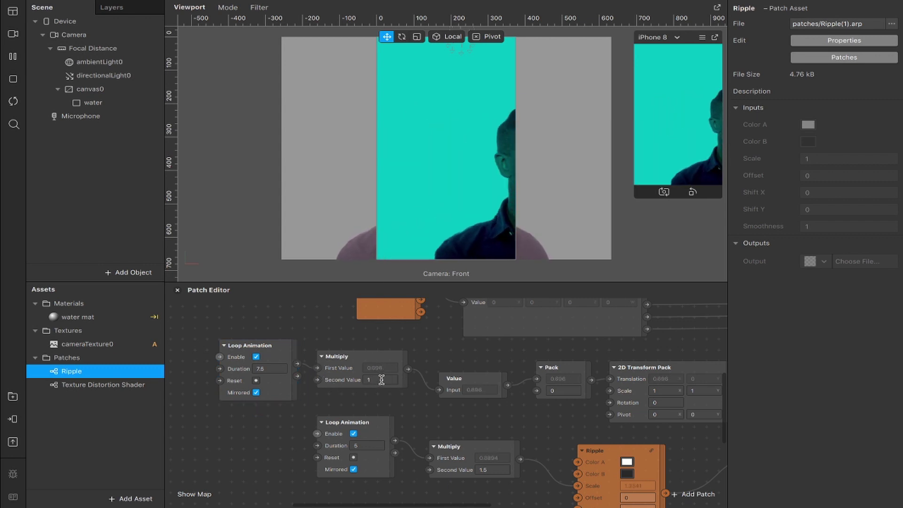
text(0.5)
key(Return)
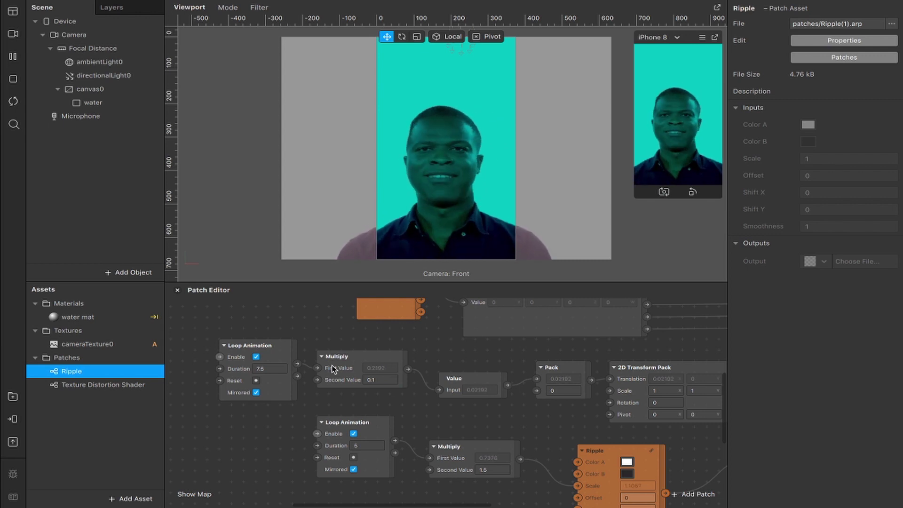
Step: Switch the preview camera to FaceTime HD Camera (Built-in)
click(14, 34)
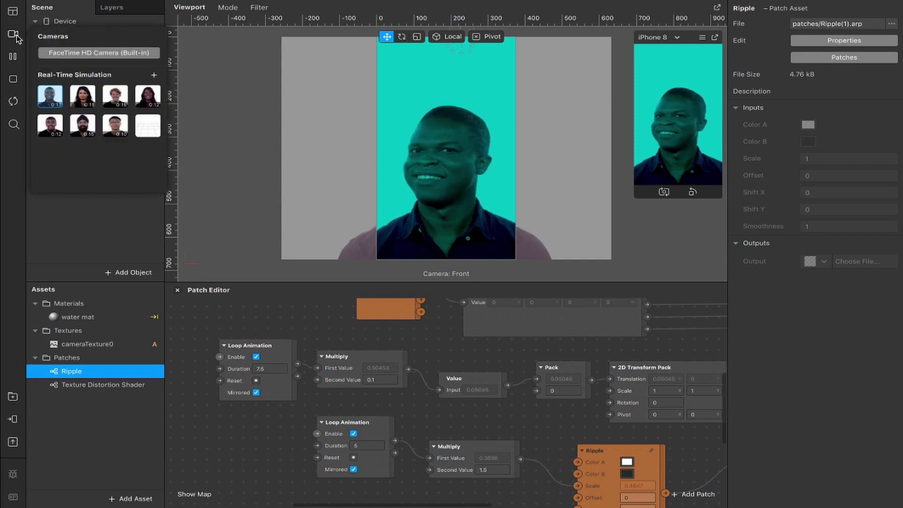
click(71, 53)
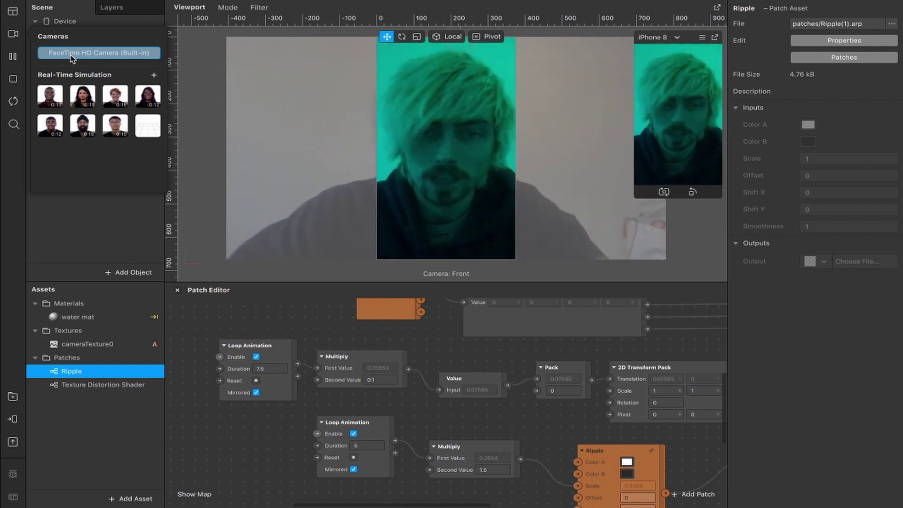
Step: Try 3 on the ripple multiplier and 1 on the slide multiplier, undoing both
click(511, 475)
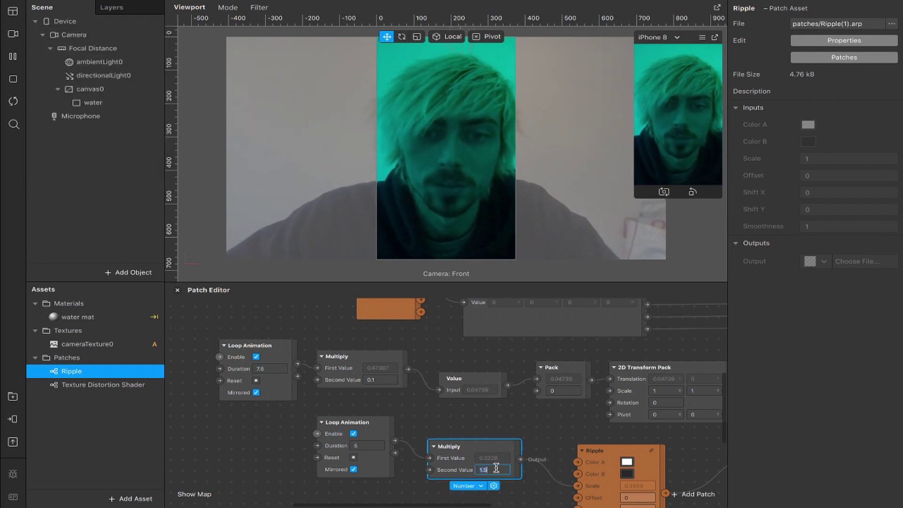
text(3)
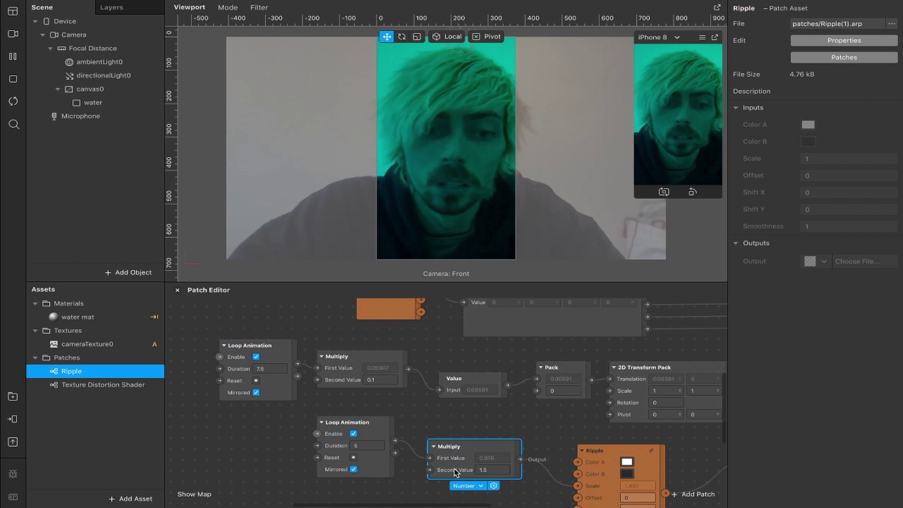
key(ctrl+z)
click(379, 371)
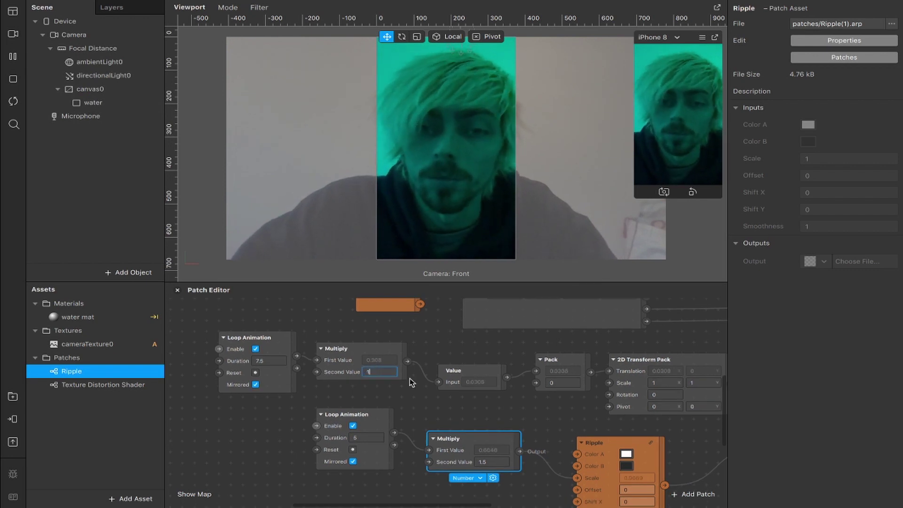
key(BackSpace)
key(BackSpace)
key(BackSpace)
text(1)
key(Return)
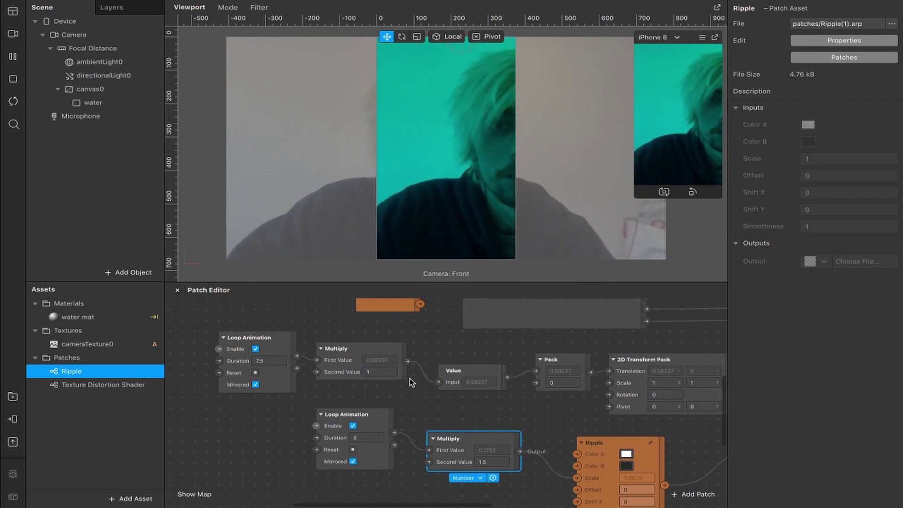
key(ctrl+z)
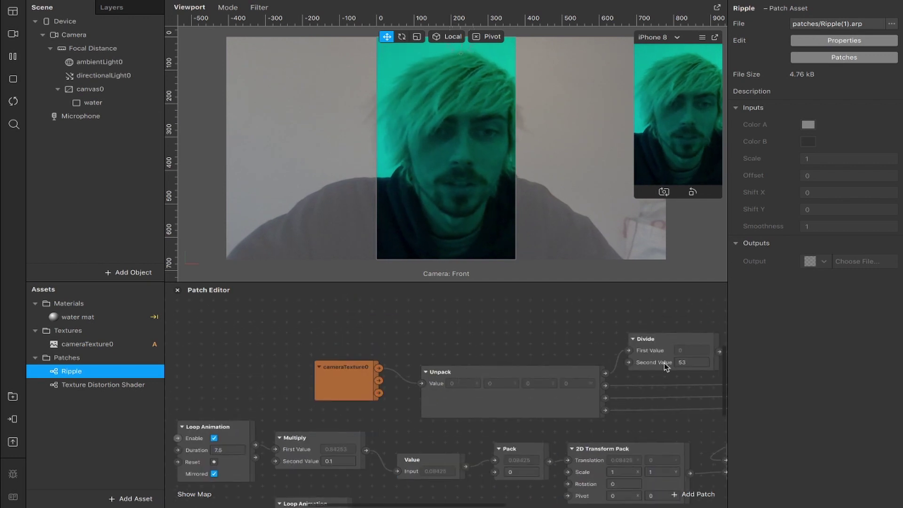
Step: Try Divide second values 6, 1 and 2, finally setting it to 10
click(678, 362)
scroll(656, 361, right, 3)
key(BackSpace)
key(BackSpace)
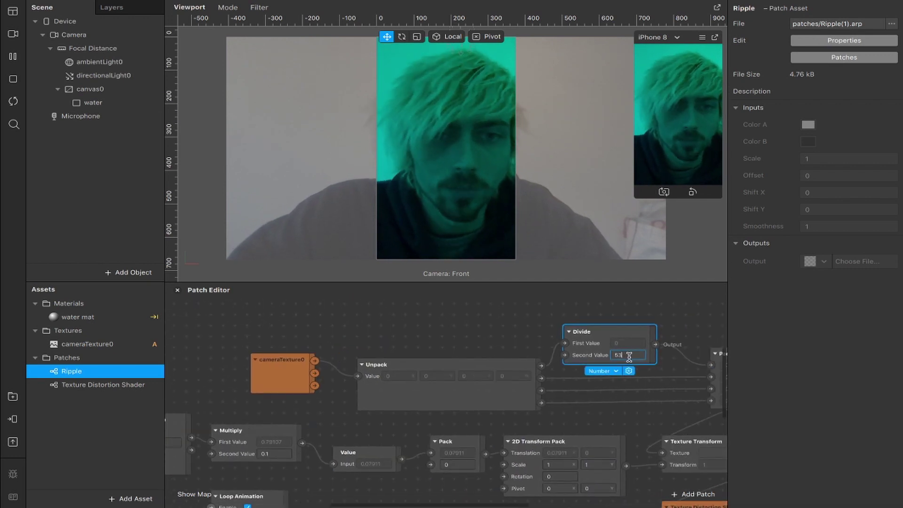
text(6)
key(Return)
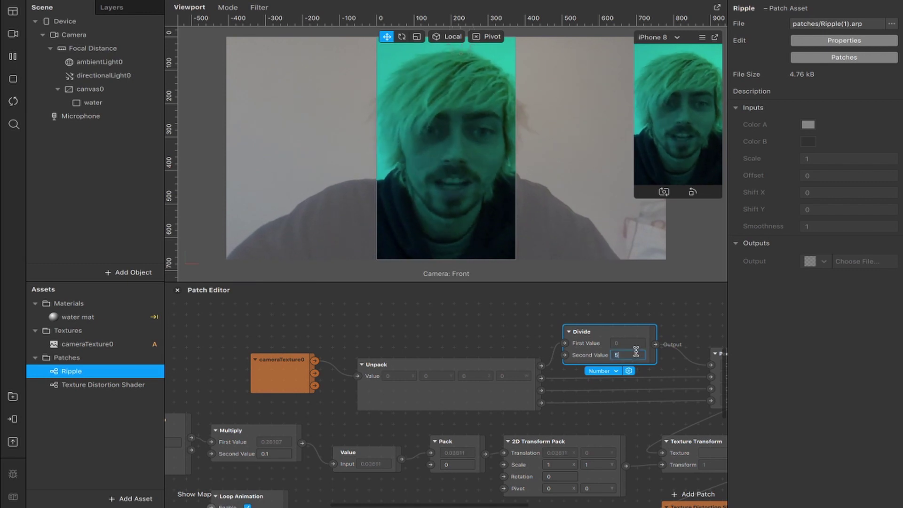
double_click(636, 353)
text(1)
key(Return)
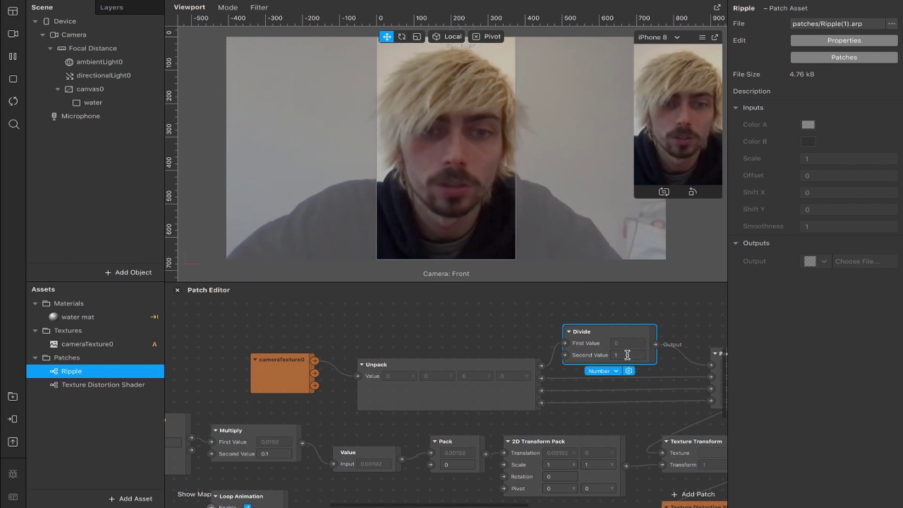
double_click(628, 355)
text(2)
key(Return)
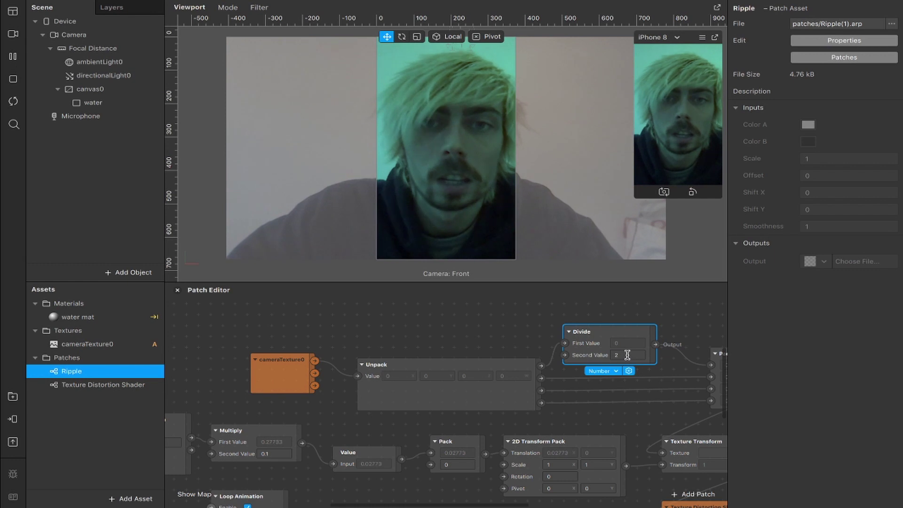
double_click(627, 355)
text(10)
key(Return)
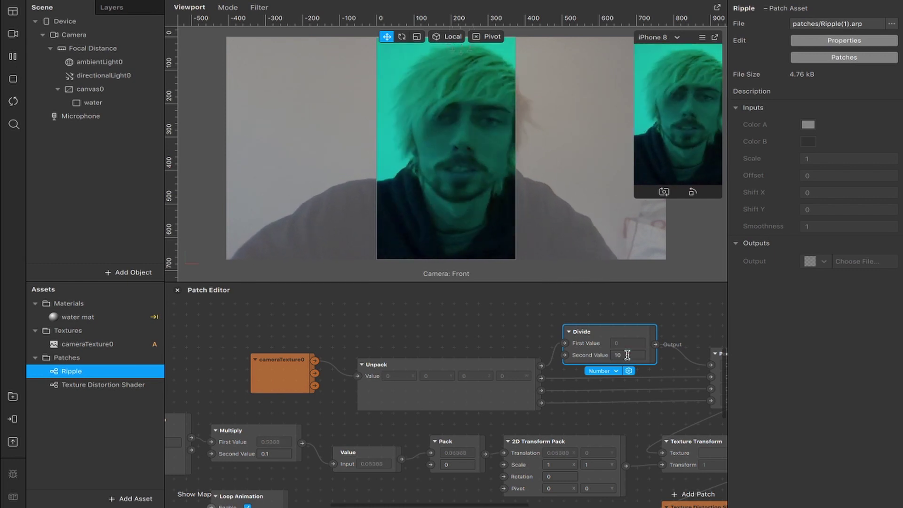
scroll(589, 381, down, 3)
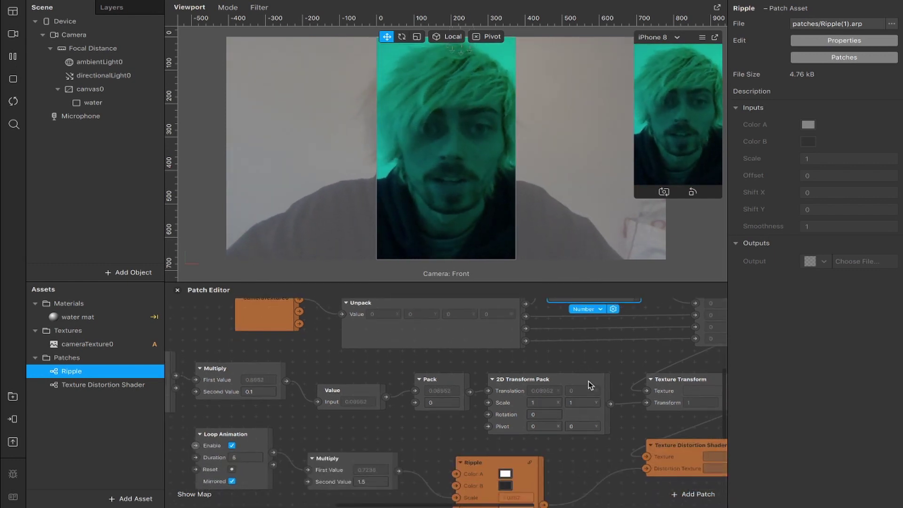
scroll(589, 381, down, 3)
scroll(588, 381, down, 3)
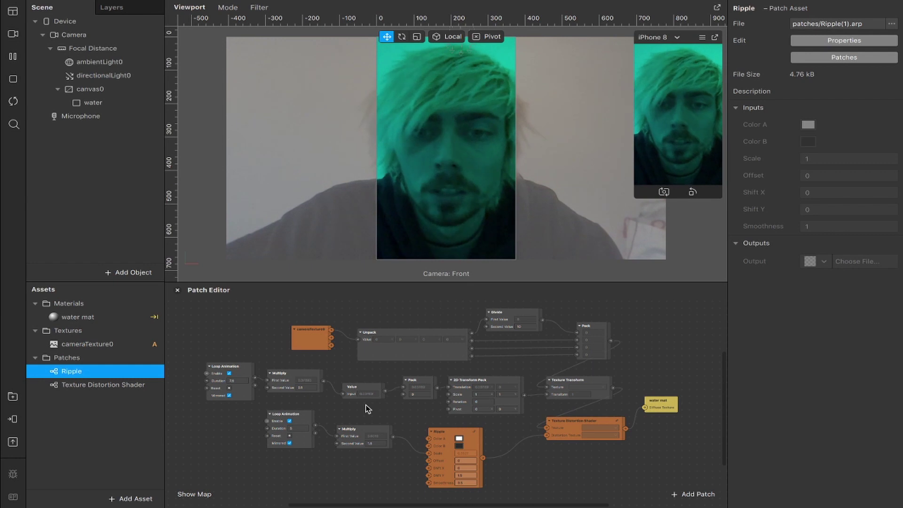
drag(343, 393, 332, 397)
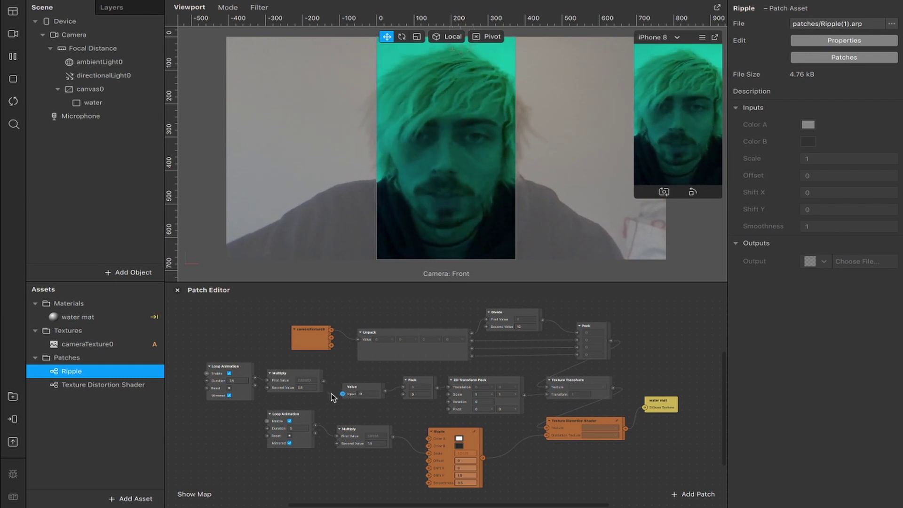
key(ctrl+z)
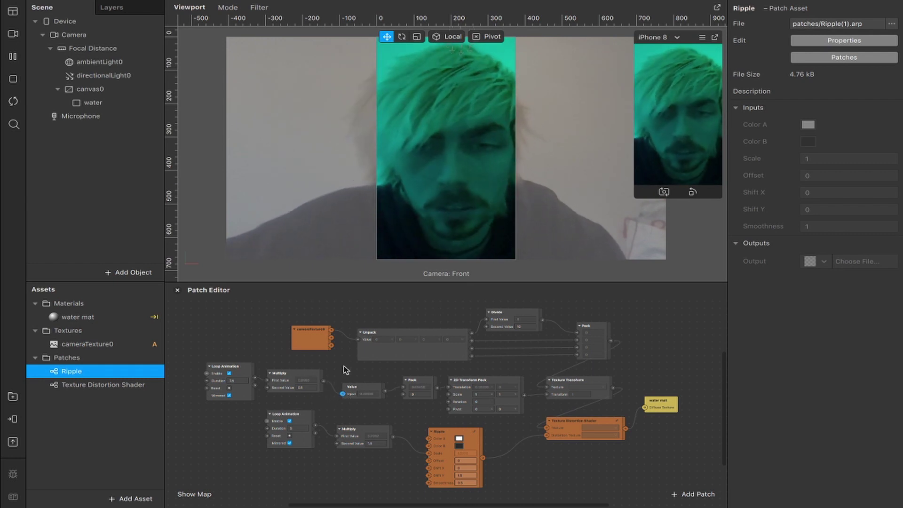